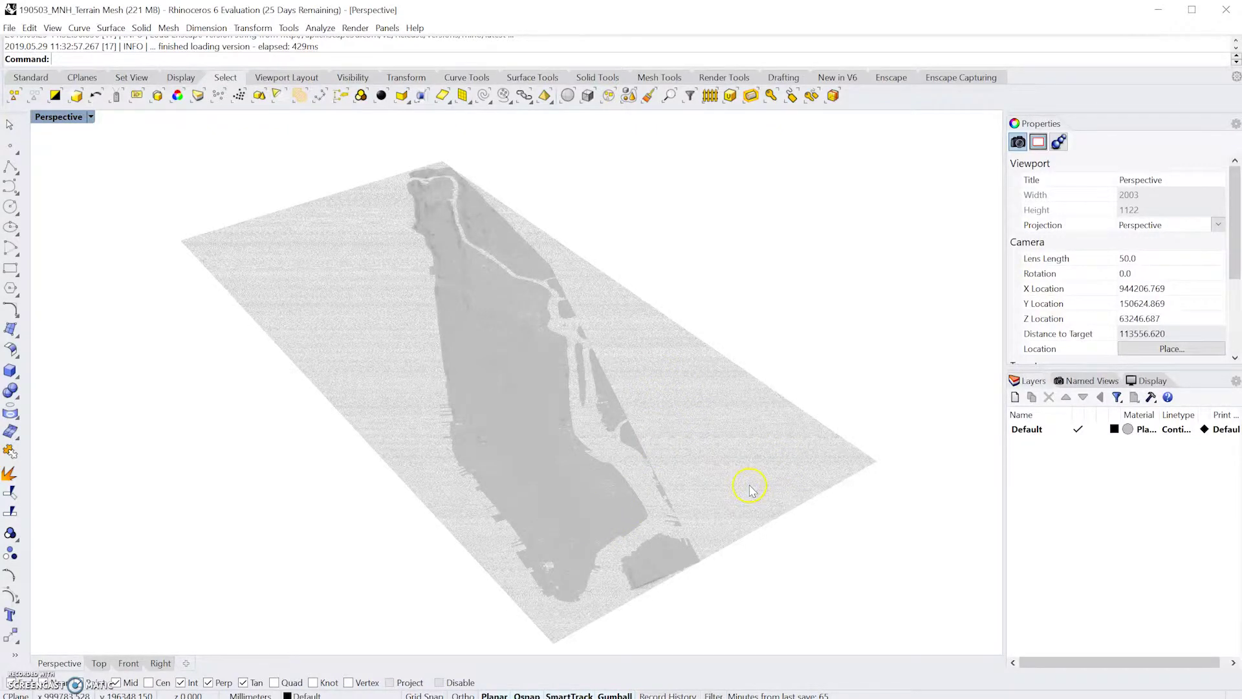
Orbit and zoom the Manhattan terrain mesh, tilting the view steeper over the island.
left_click_drag(750, 490, 727, 500)
left_click_drag(563, 499, 502, 438)
left_click(564, 477)
scroll(576, 482, "up", 4)
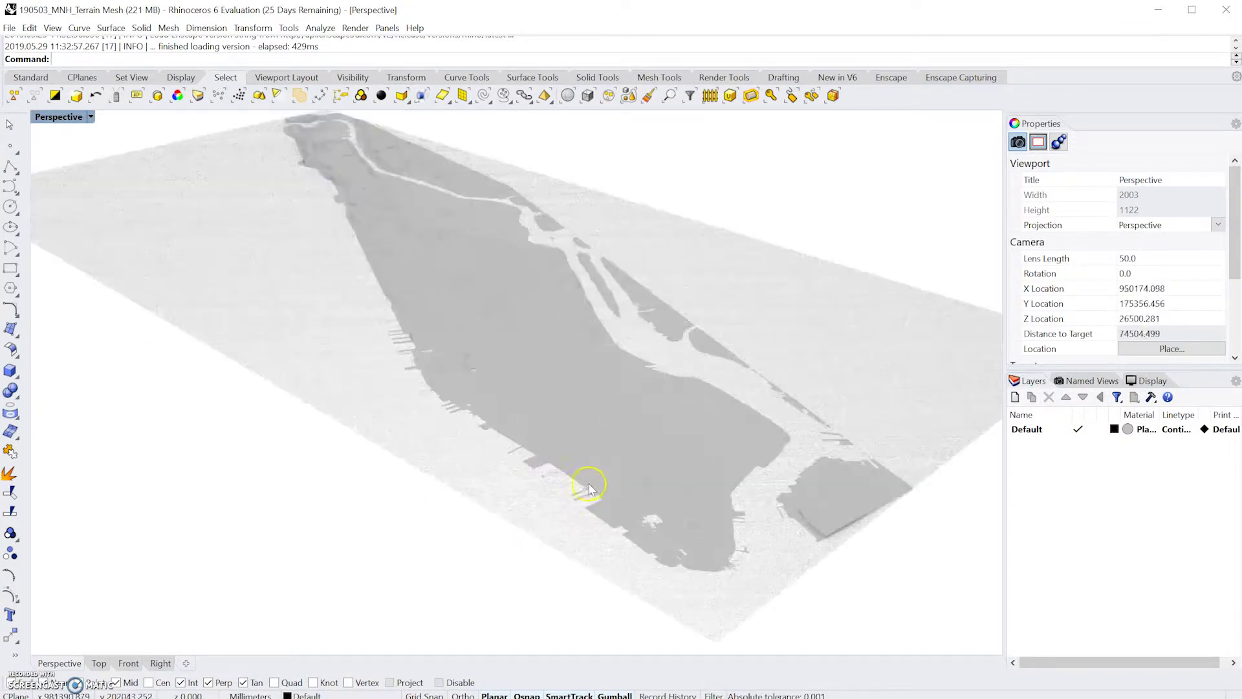
mouse_move(599, 475)
left_mouse_down()
mouse_move(587, 474)
mouse_move(604, 472)
left_mouse_up()
left_click(522, 380)
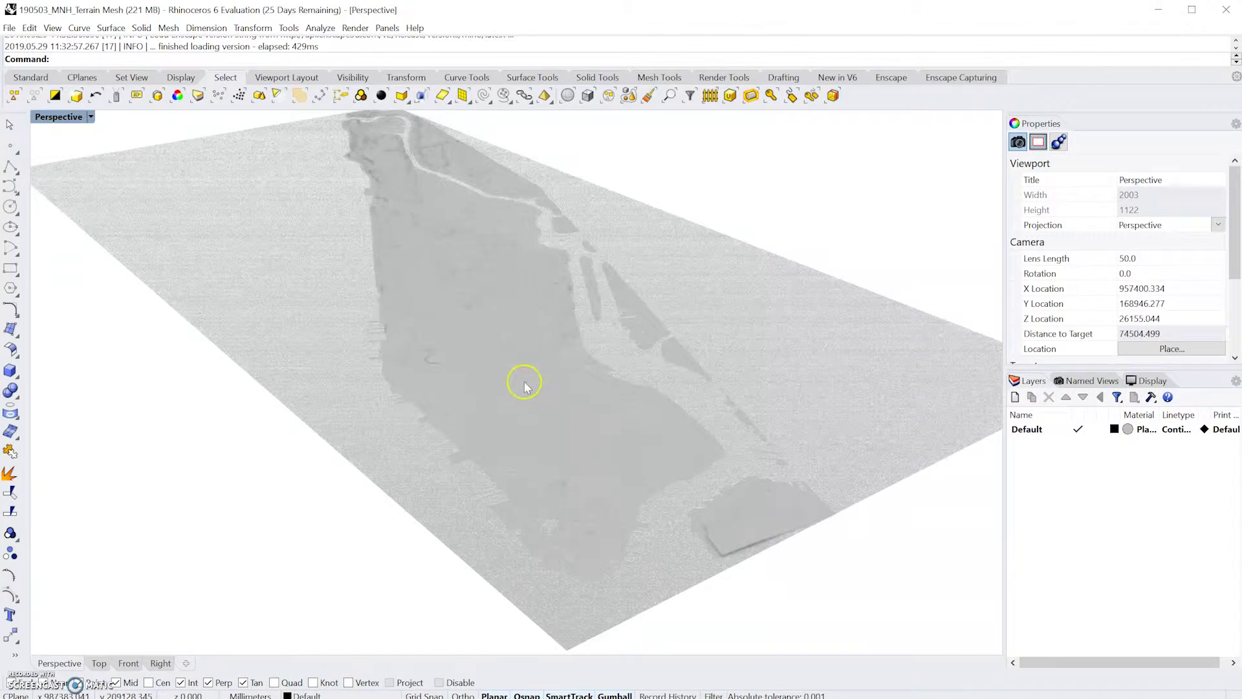
scroll(435, 334, "down", 4)
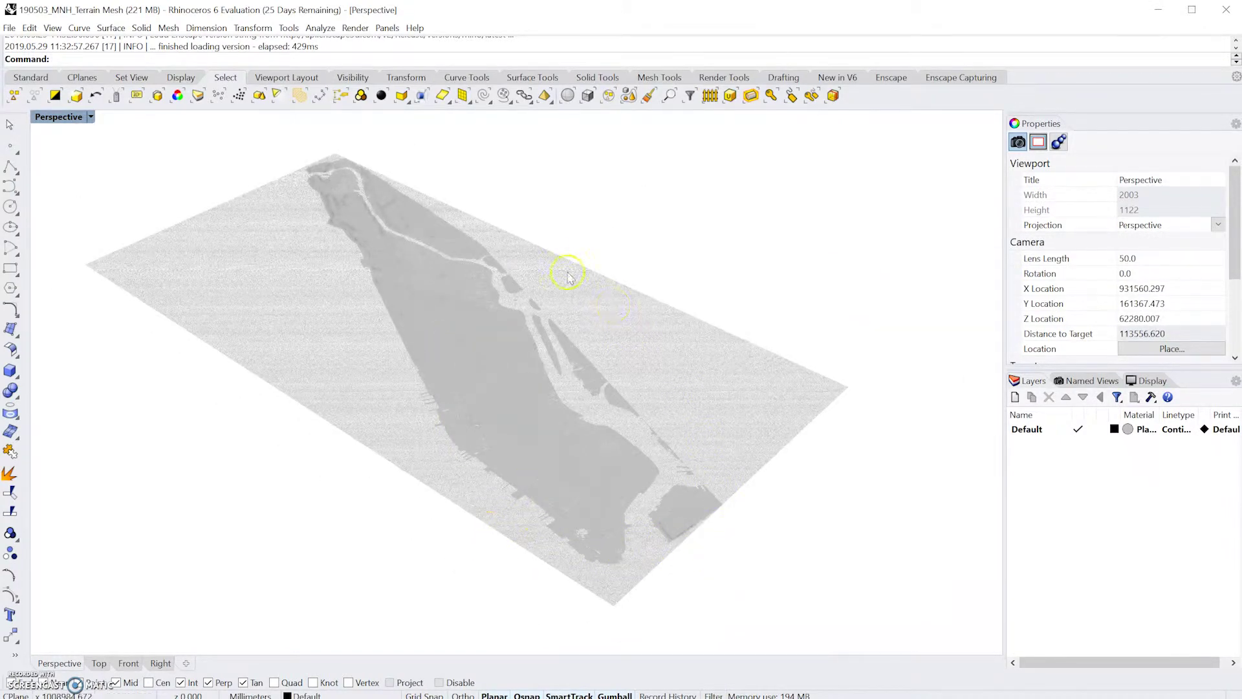
Rotate the view so the island lies horizontally, then orbit and zoom around the mesh.
left_click_drag(378, 207, 485, 220)
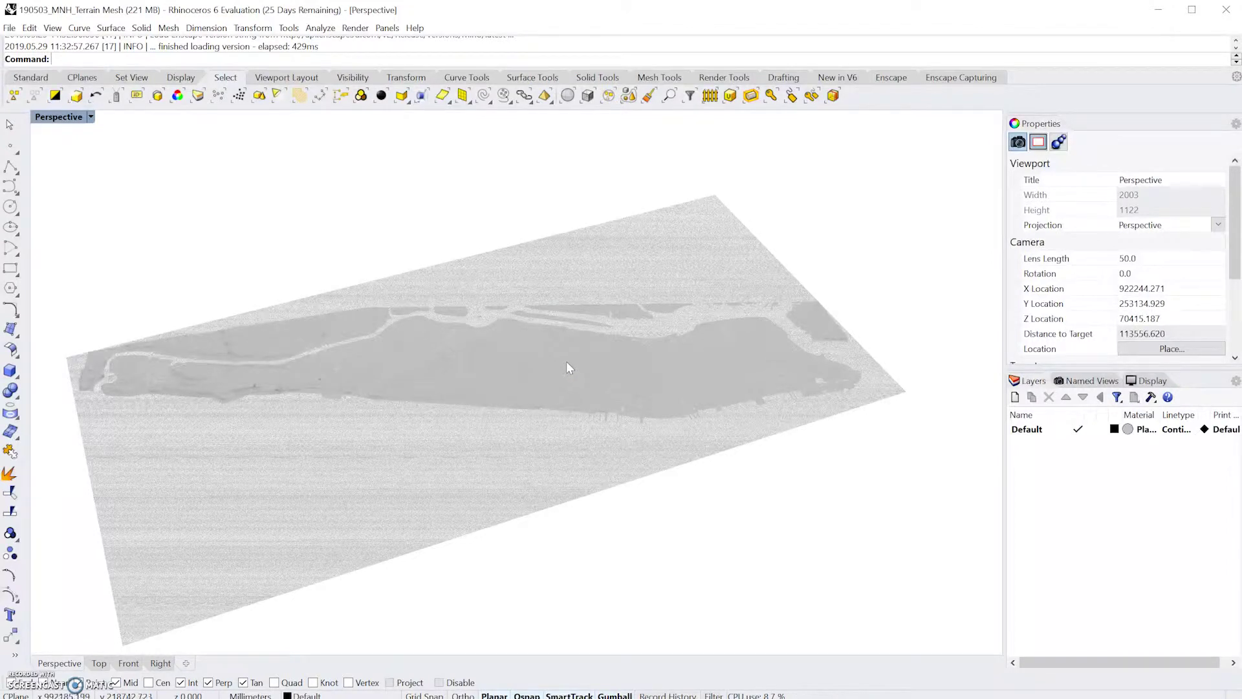
left_click(662, 406)
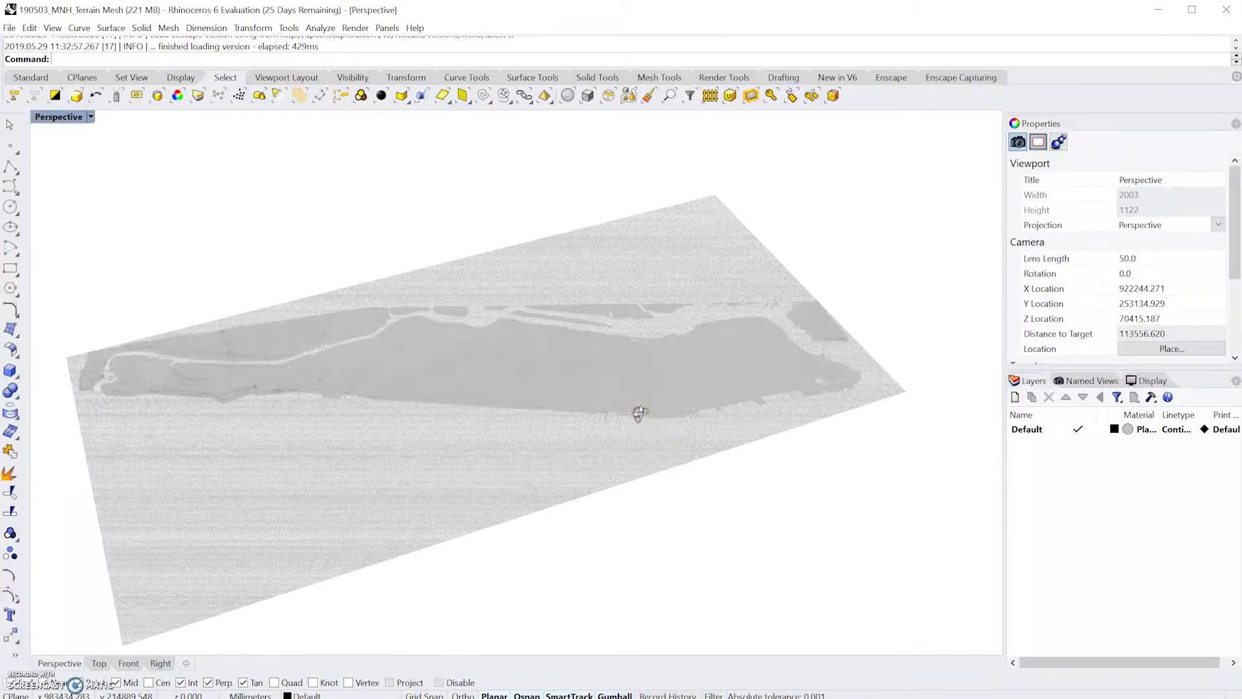
left_click_drag(637, 416, 557, 435)
left_click(576, 430)
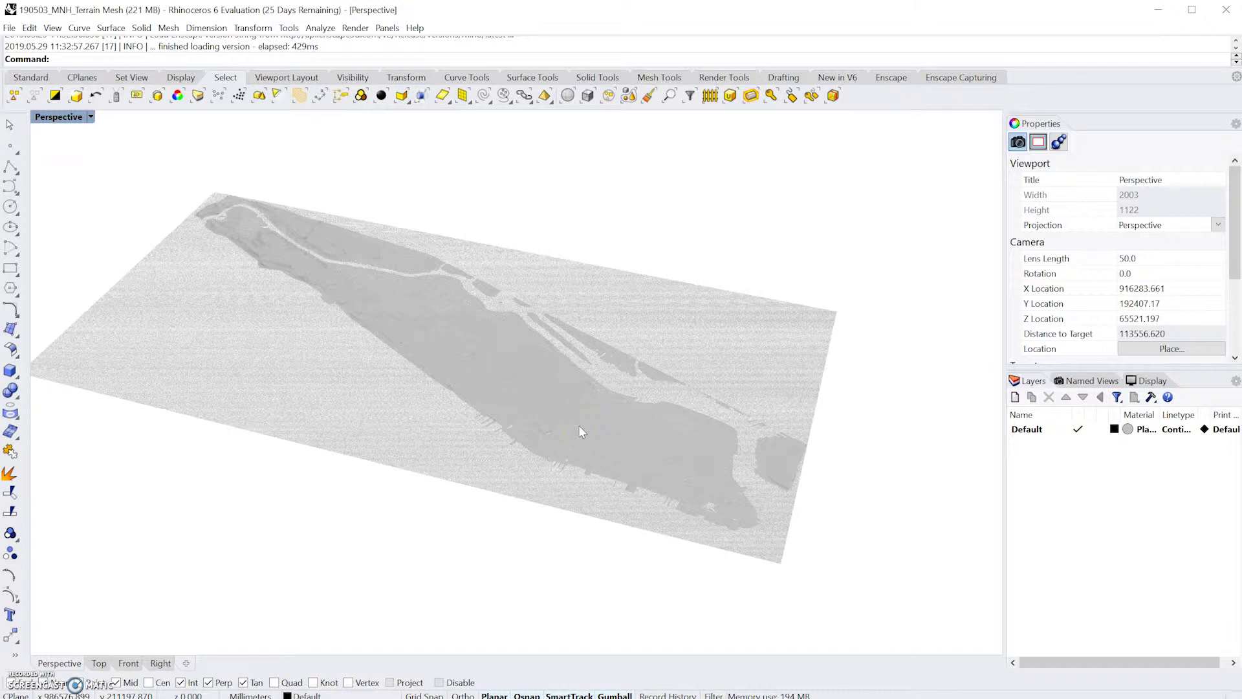
left_click(590, 421)
left_click_drag(621, 433, 564, 447)
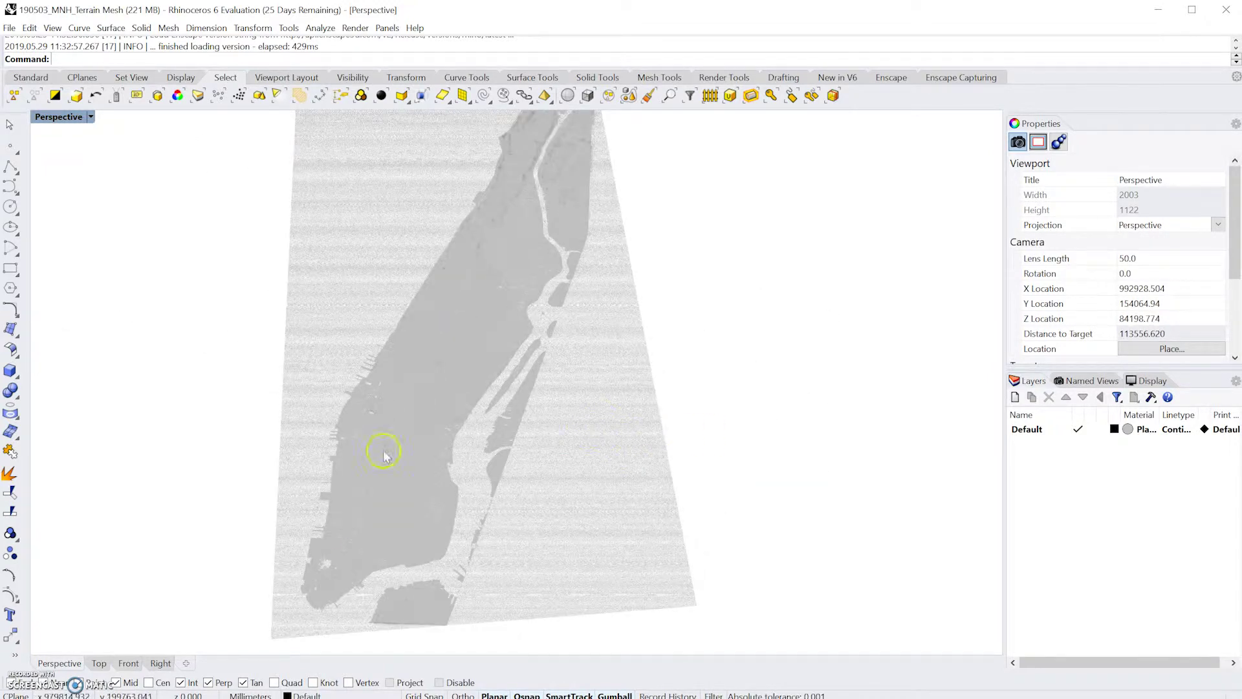
scroll(338, 577, "up", 4)
scroll(353, 537, "down", 3)
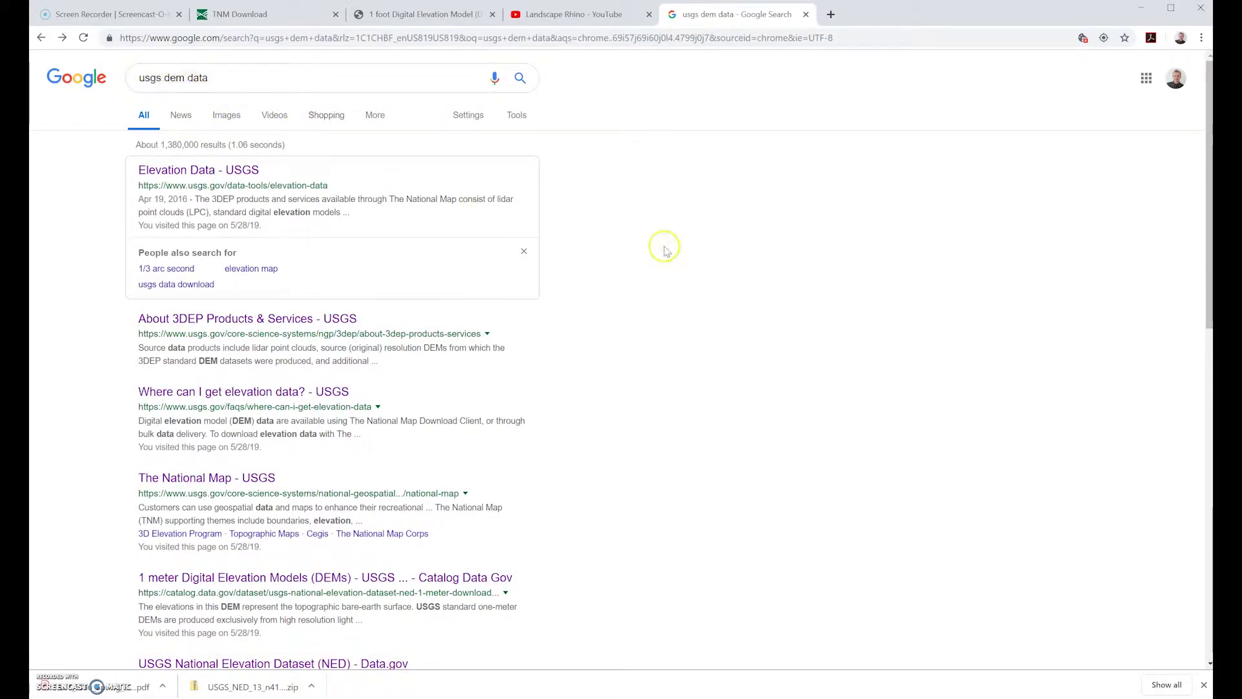
Open the 'Elevation Data - USGS' result and launch the viewer.nationalmap.gov/basic TNM Download viewer.
left_click(166, 173)
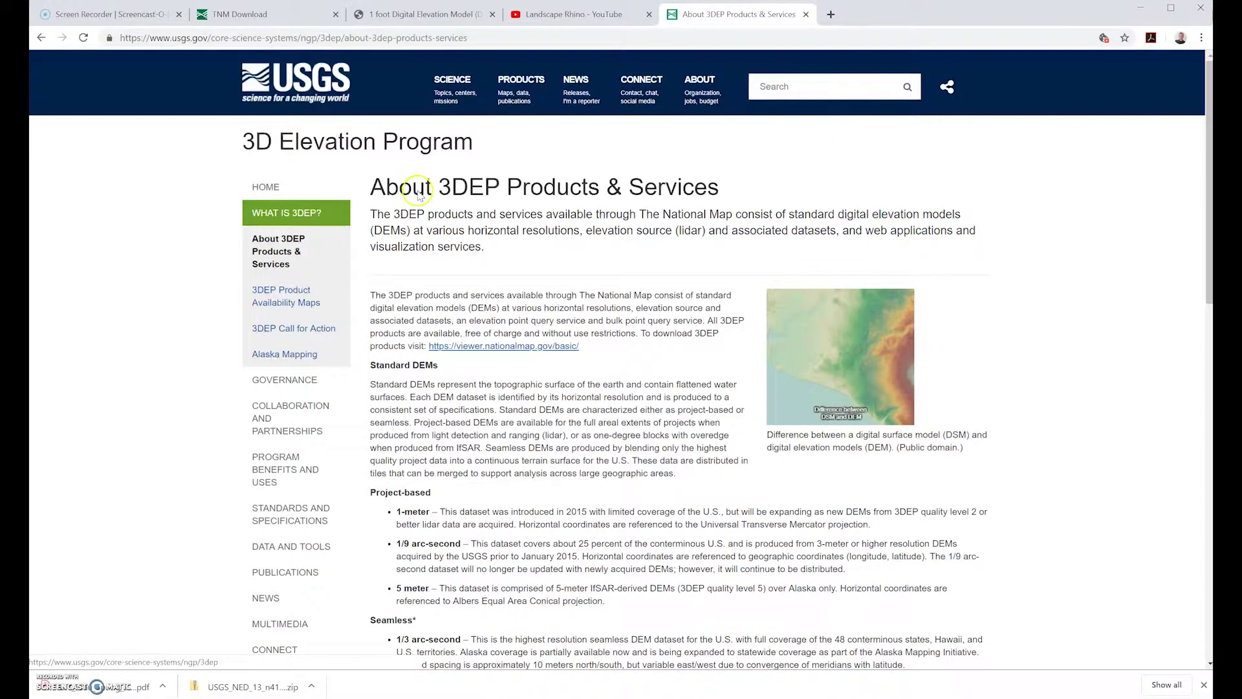
left_click(524, 348)
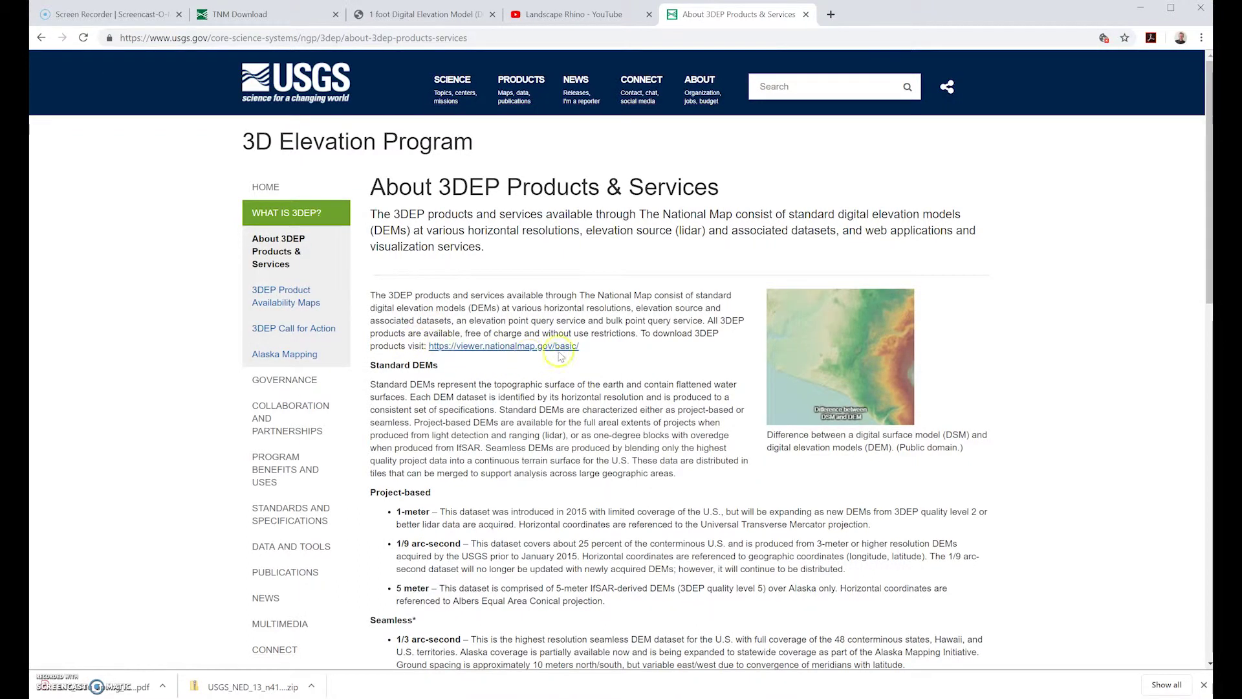
scroll(480, 493, "down", 3)
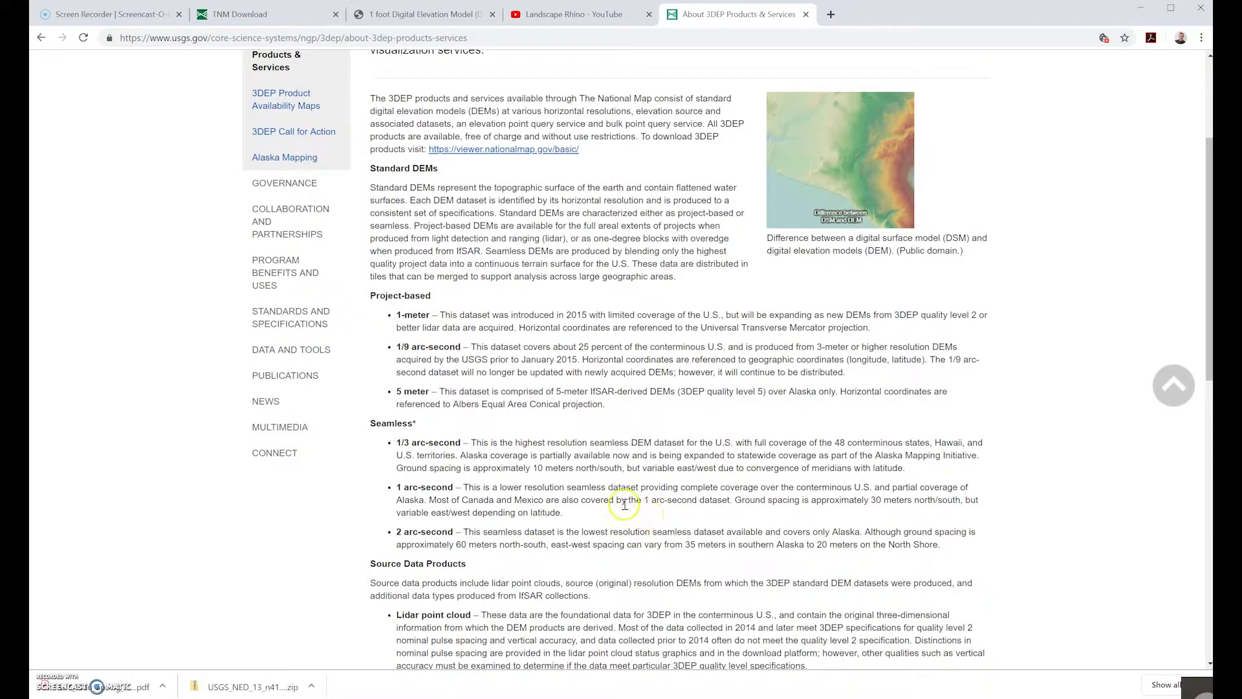
left_click(475, 150)
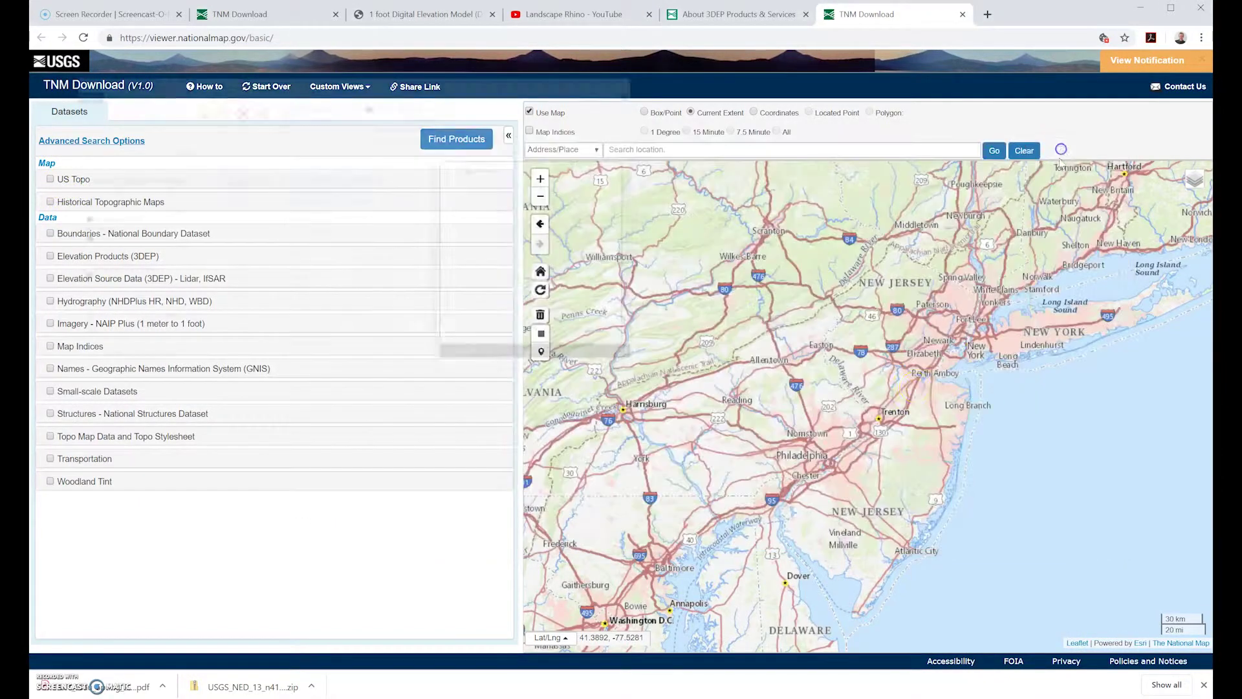
Zoom the map to New York City, tick Elevation Products (3DEP) and 1/3 arc-second DEM, and show availability.
scroll(1026, 346, "up", 2)
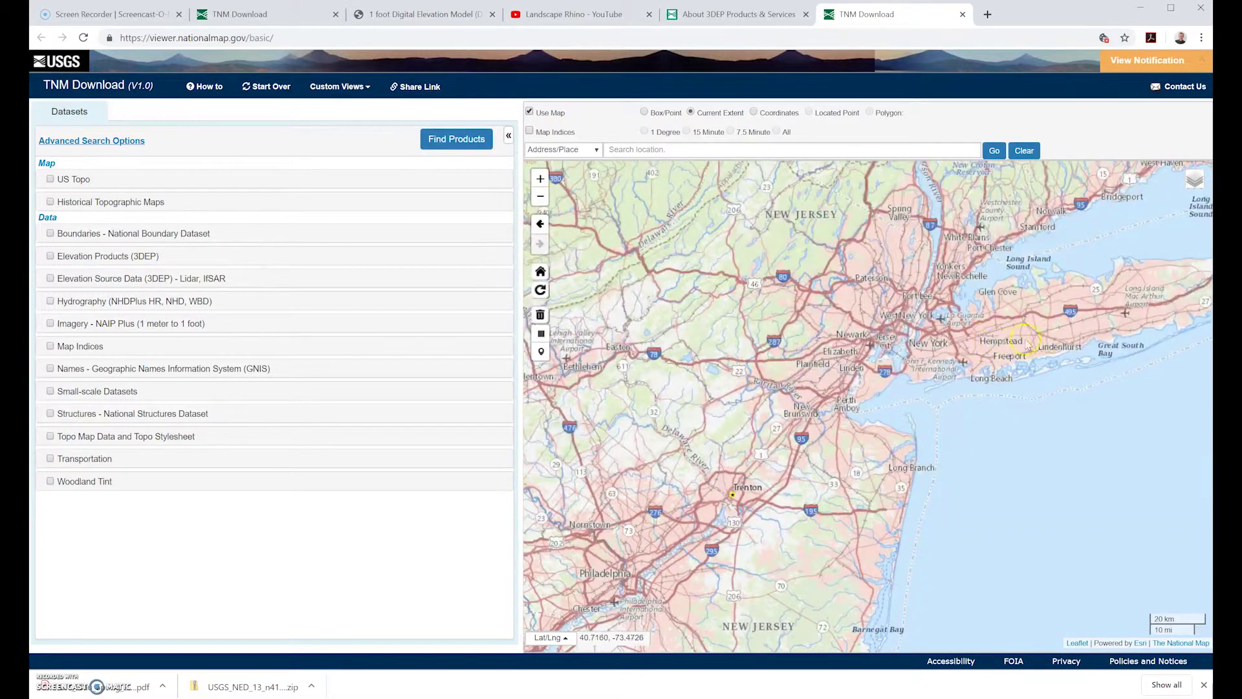
scroll(844, 372, "up", 2)
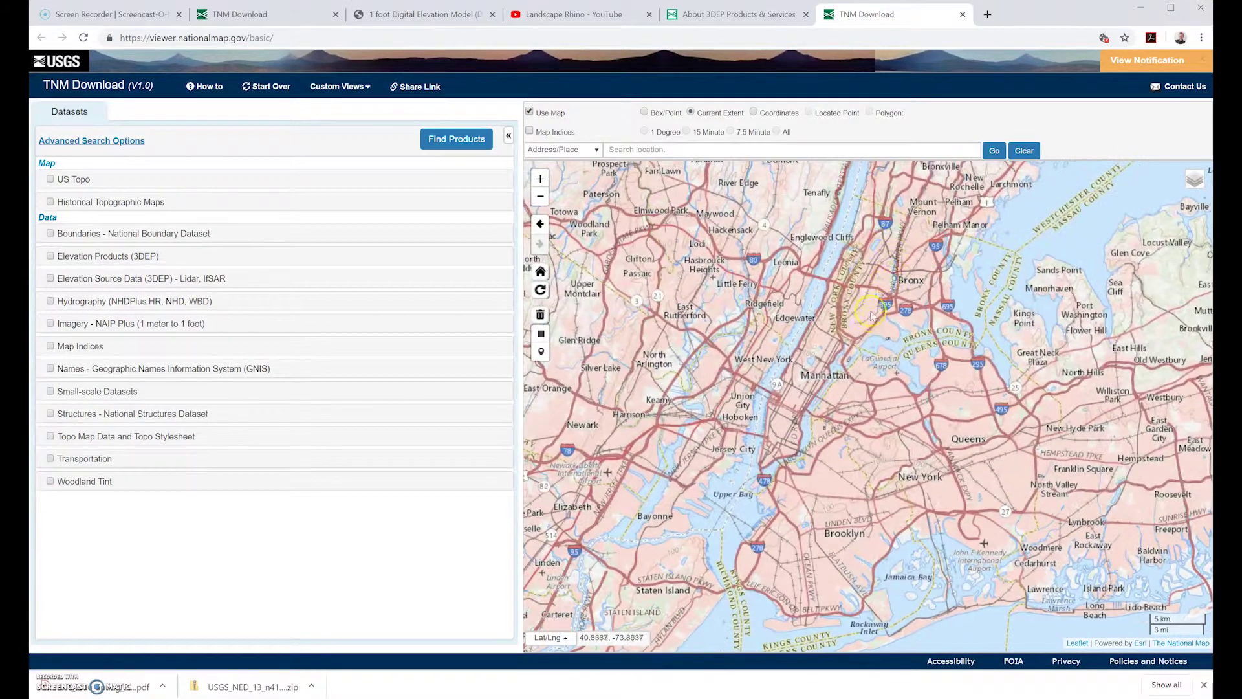
scroll(857, 389, "down", 2)
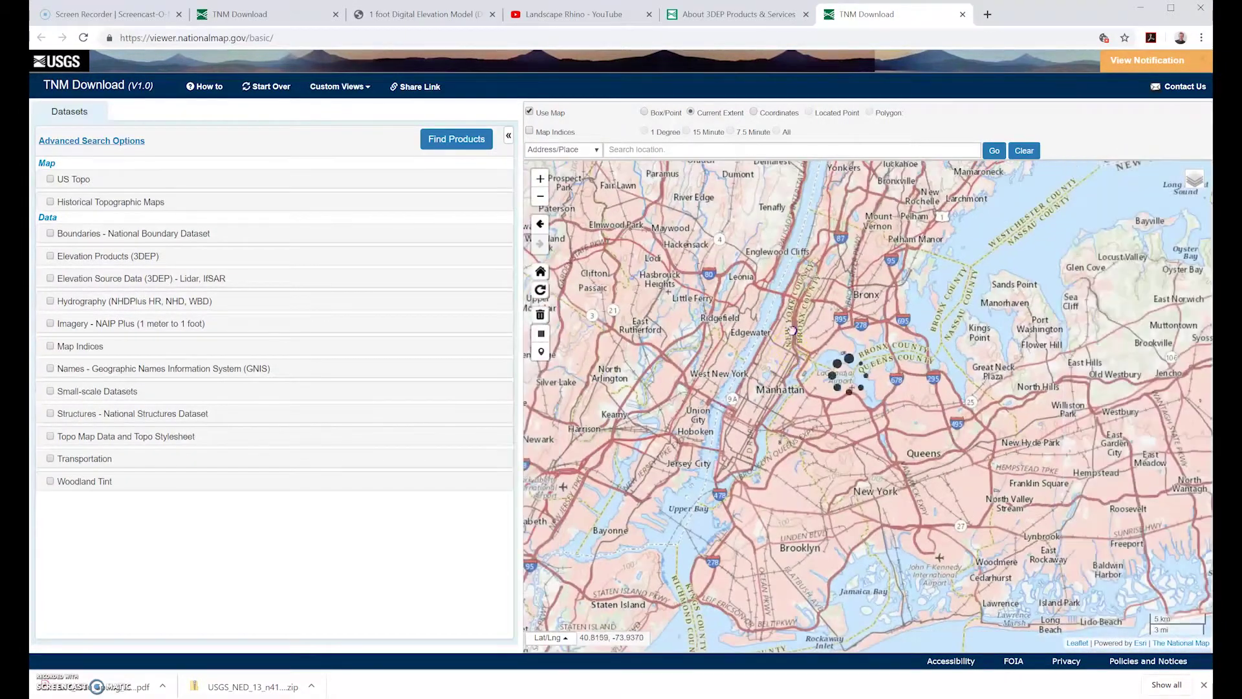
left_click(51, 257)
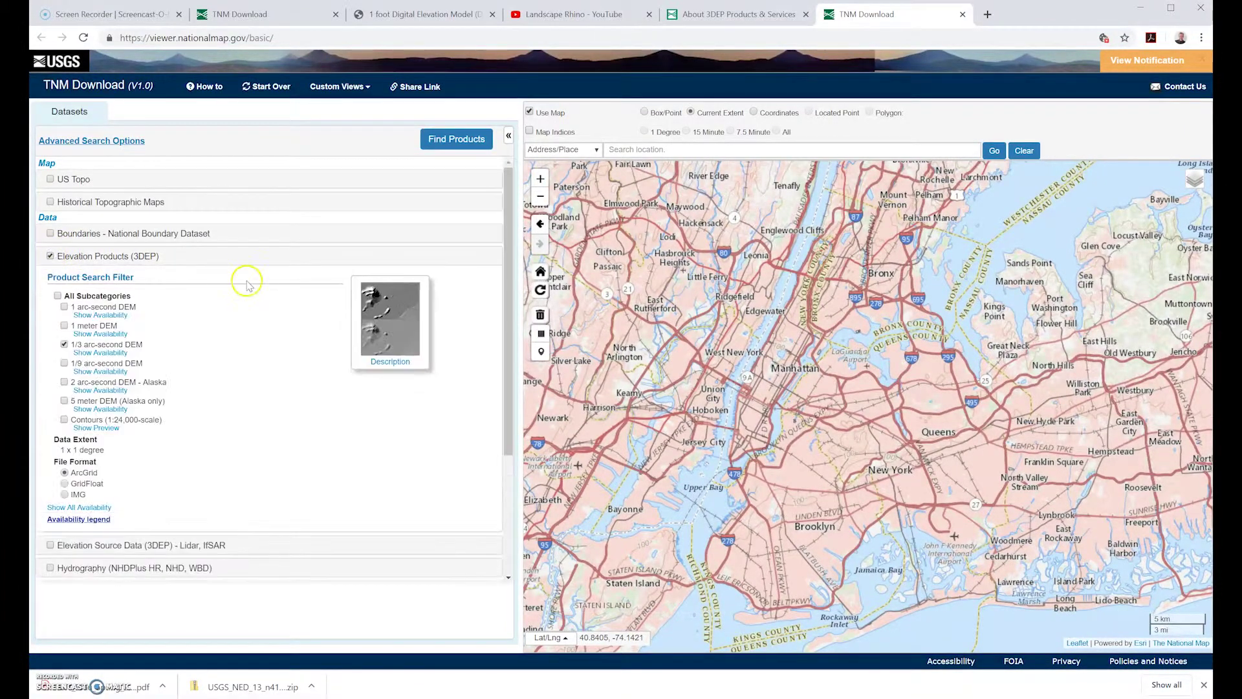
left_click(65, 344)
left_click(126, 352)
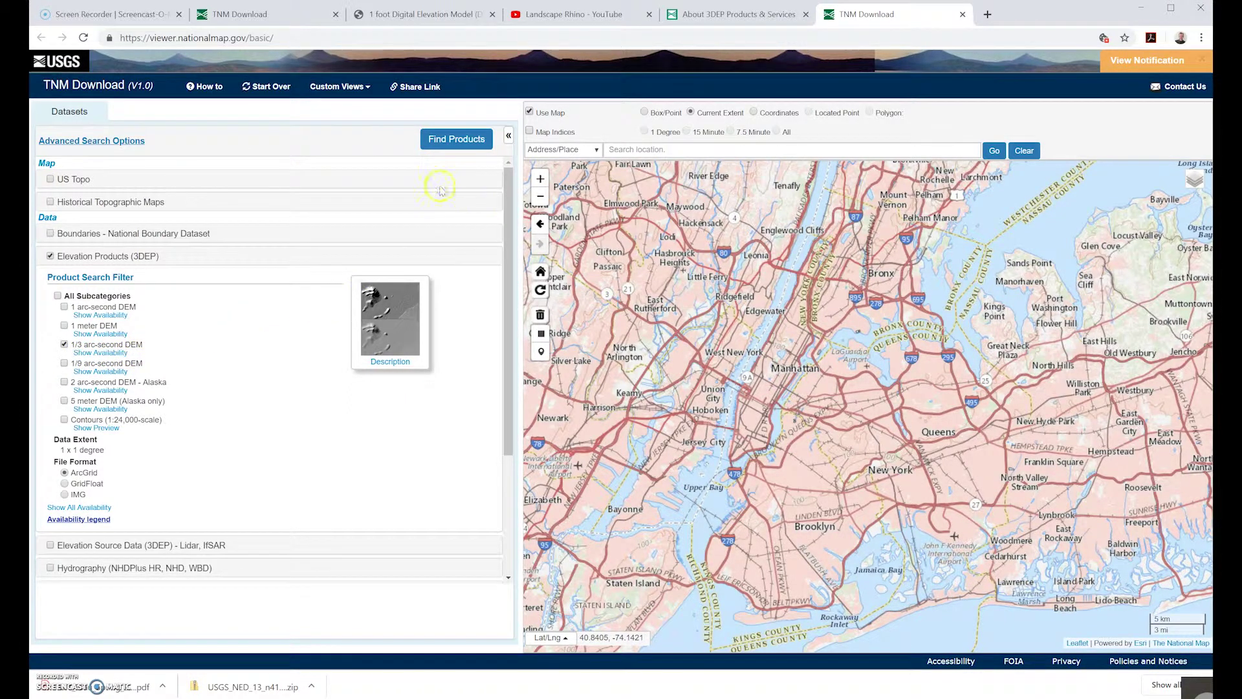
Find products in the map area and show footprints of tiles n41w074 and n41w075.
left_click(435, 149)
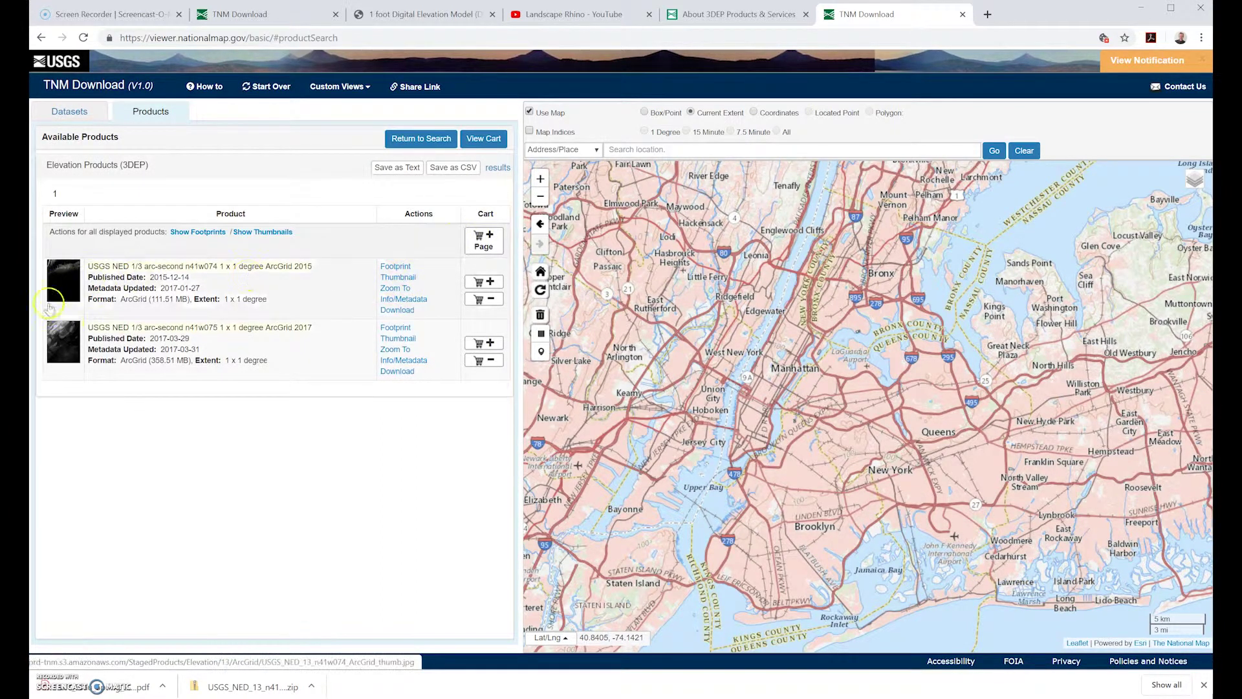
left_click(396, 328)
scroll(791, 432, "down", 2)
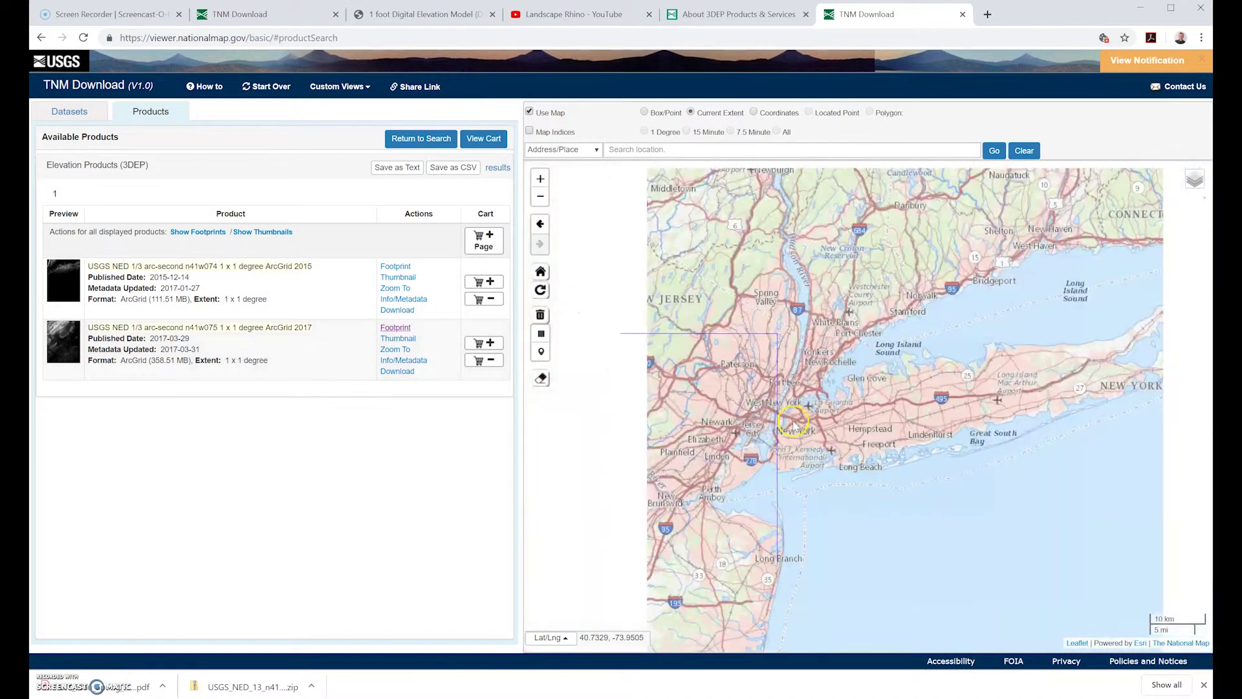
scroll(791, 432, "up", 1)
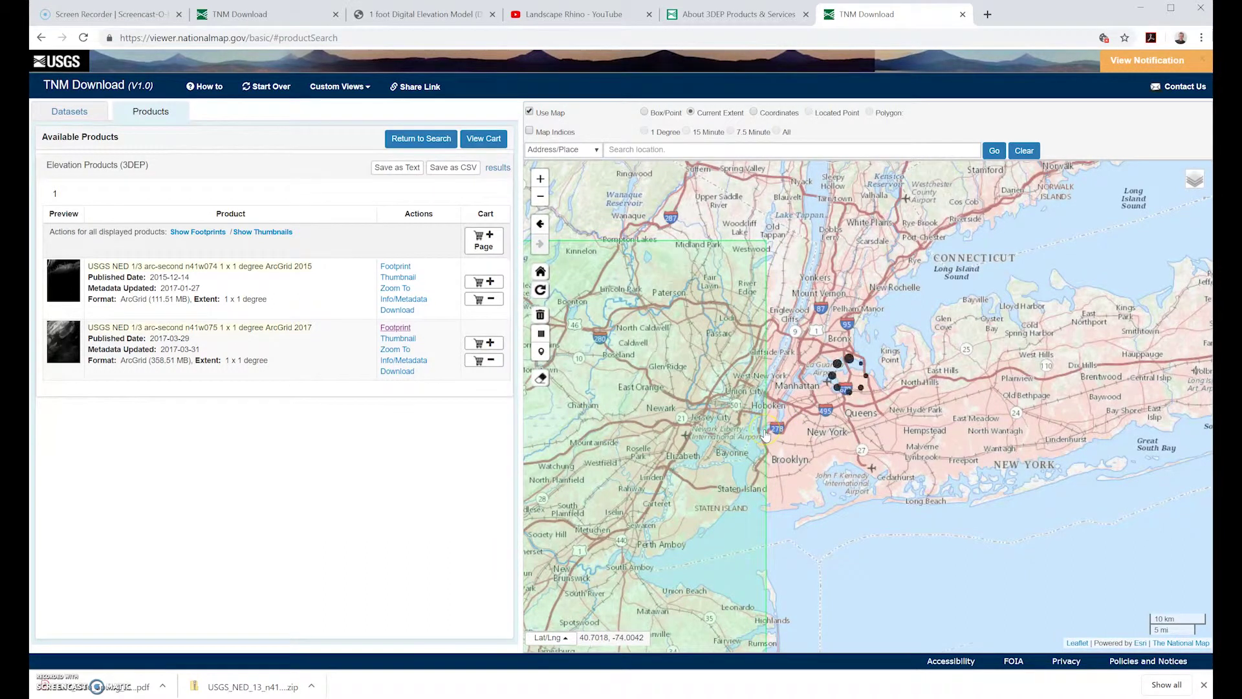
scroll(765, 434, "up", 1)
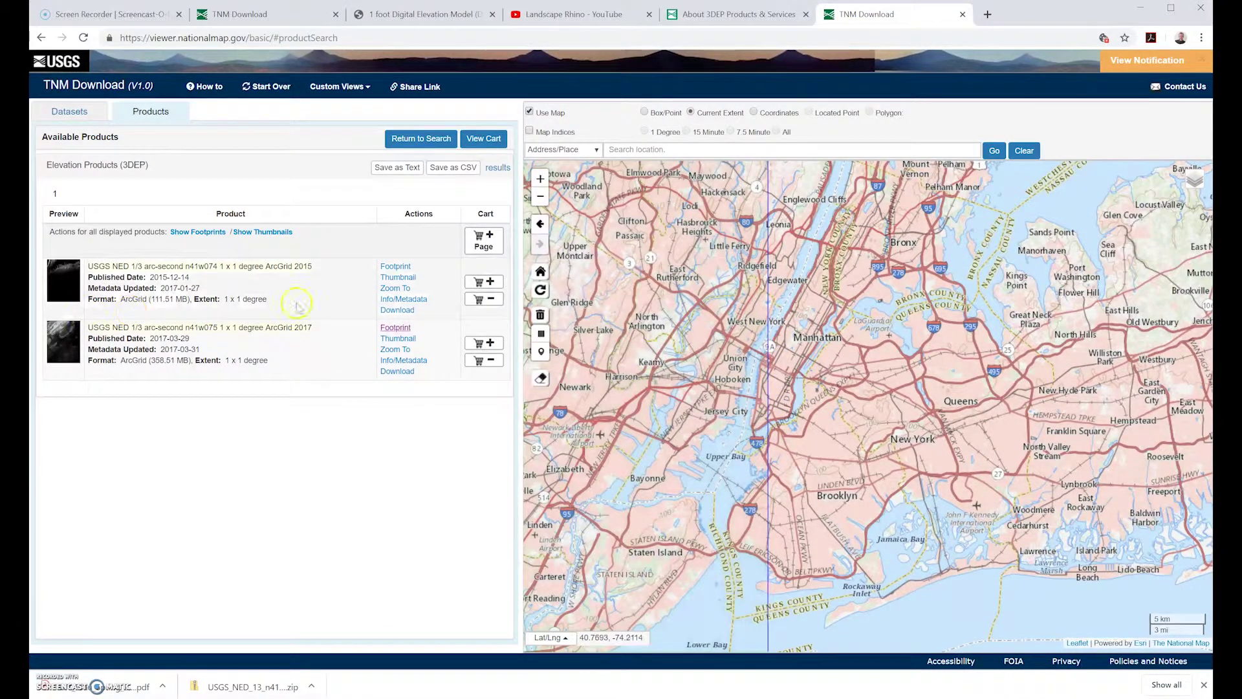
left_click(396, 268)
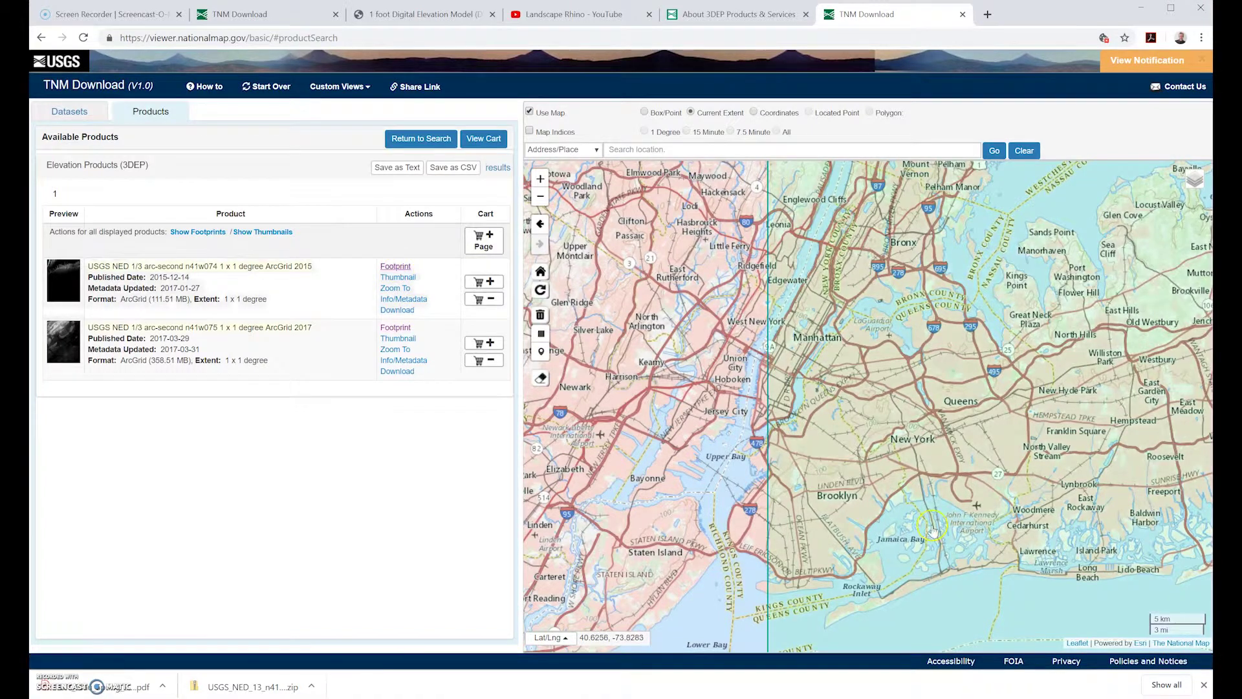
left_click(744, 493)
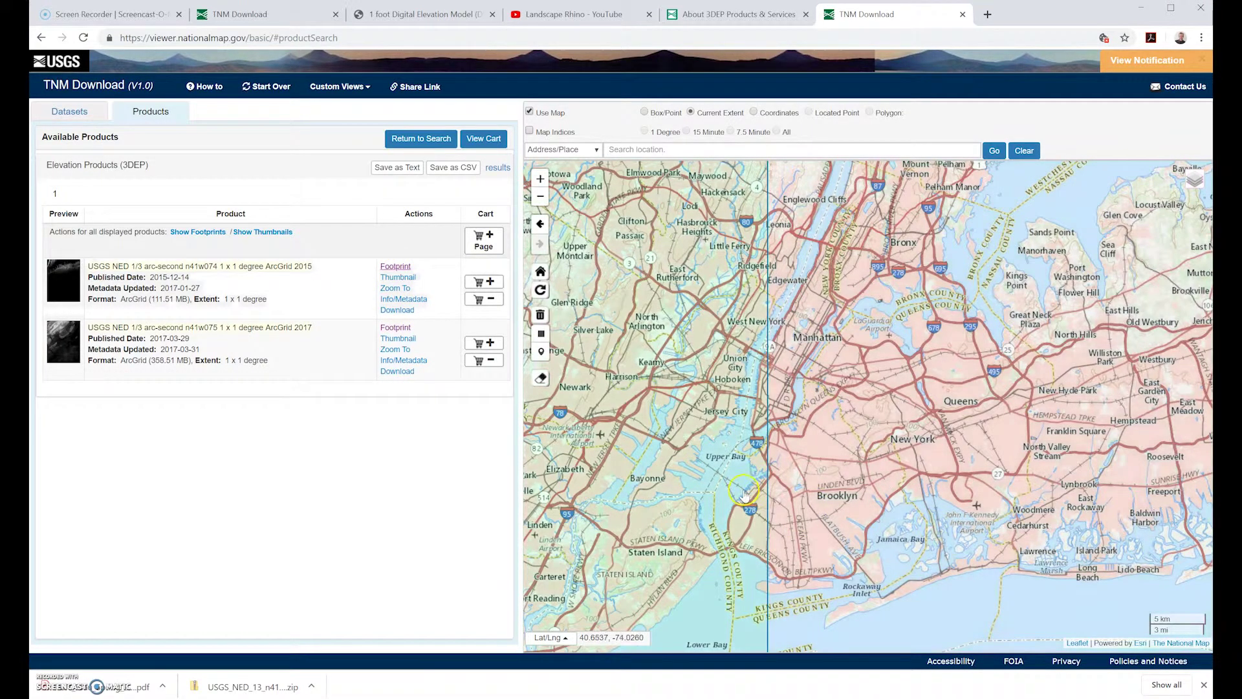
Overlay both tiles' elevation thumbnails, zoom out, and switch to the NYC OpenData 1 foot DEM page.
left_click(397, 277)
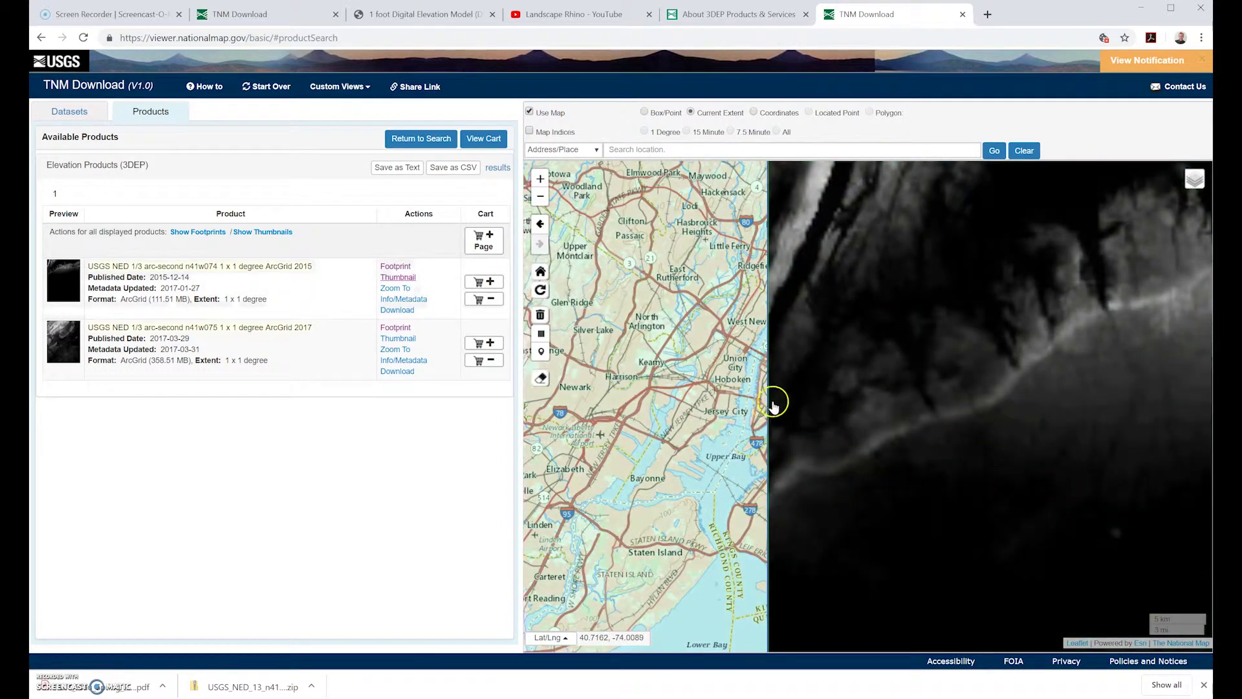
left_click(398, 338)
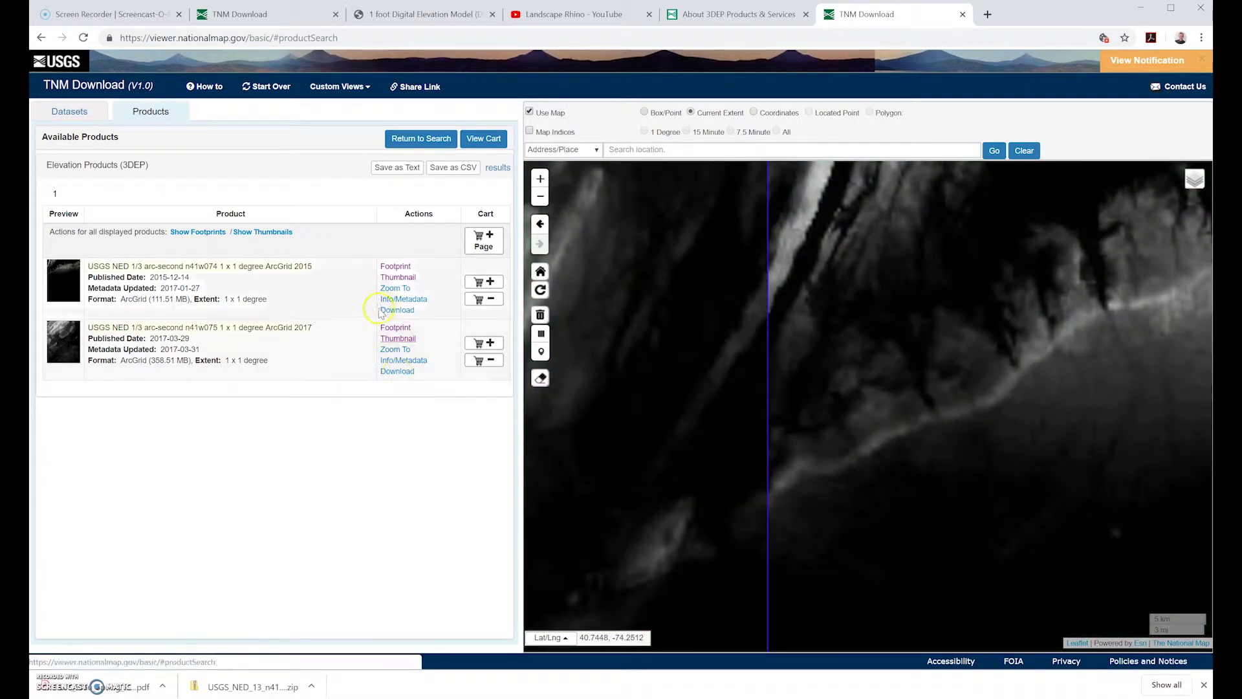
scroll(812, 478, "down", 2)
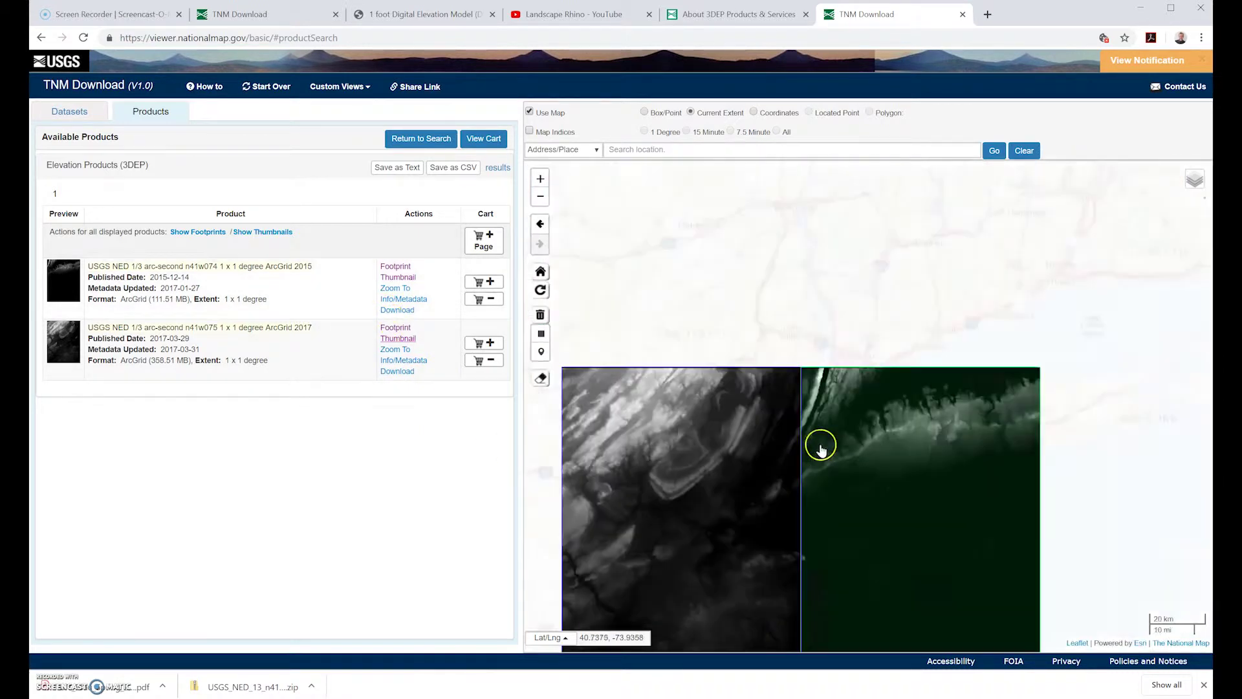
scroll(734, 385, "down", 1)
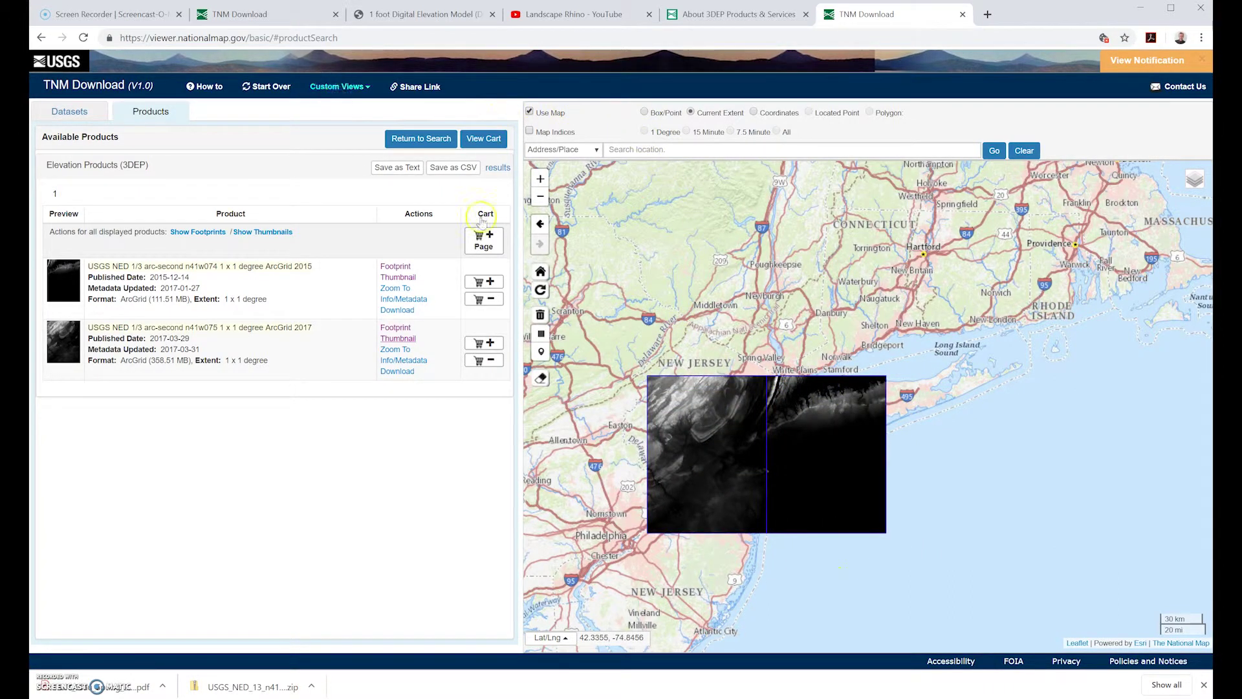
left_click(420, 14)
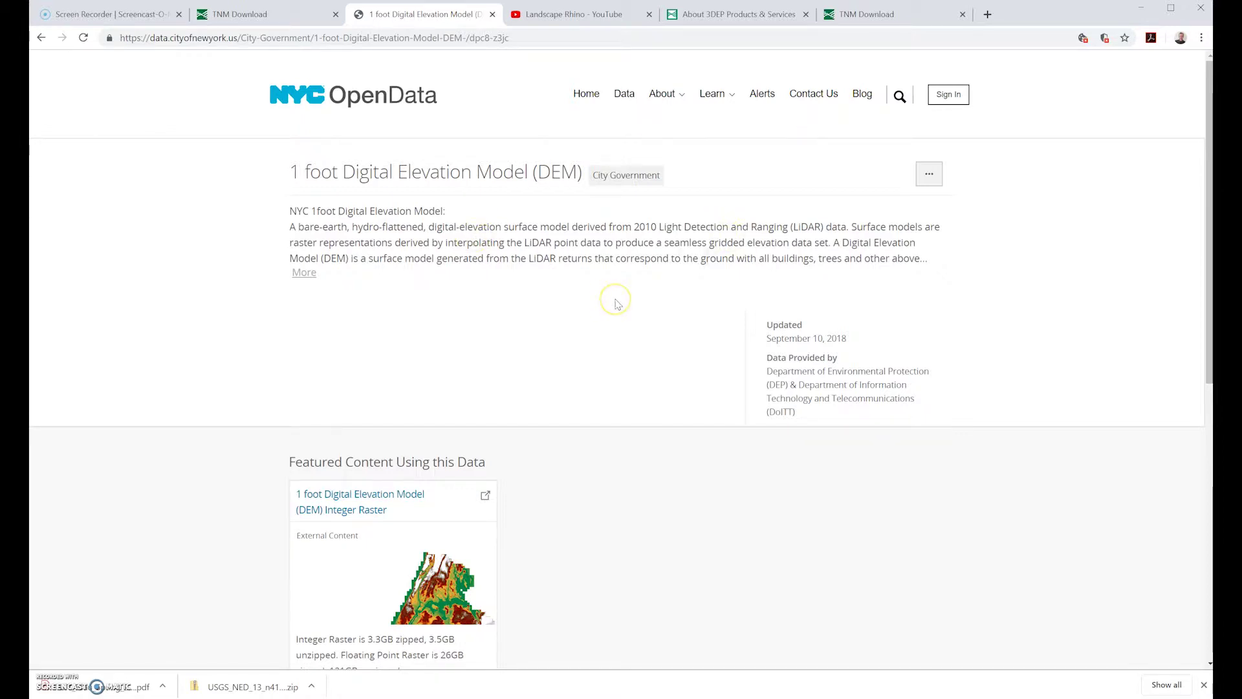
Download the 1 foot DEM as a ZIP from Access this Data and reposition the folder window.
scroll(615, 302, "down", 4)
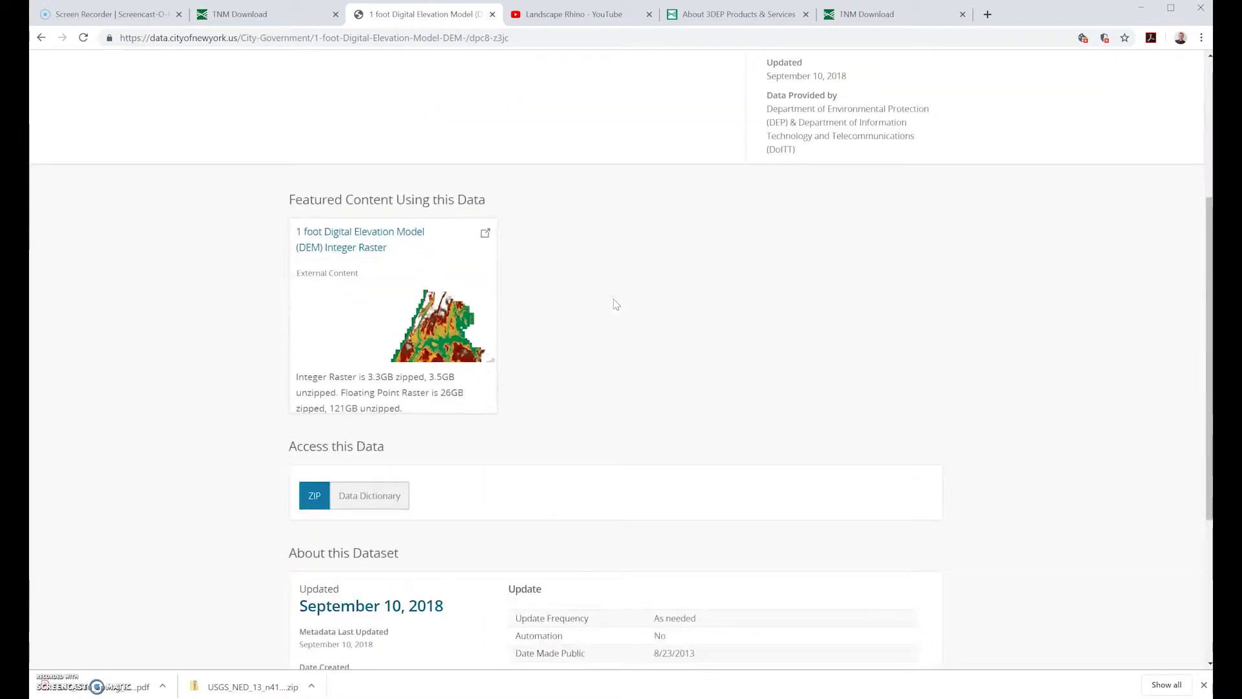
scroll(718, 315, "up", 3)
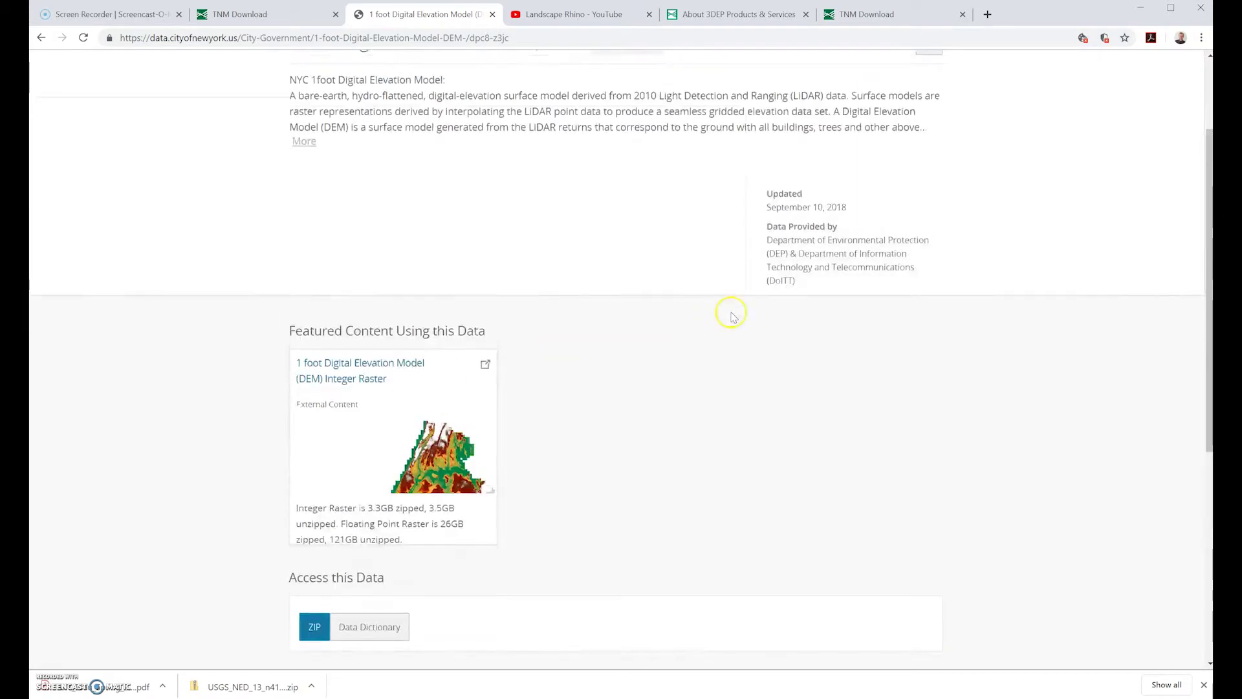
scroll(733, 316, "up", 2)
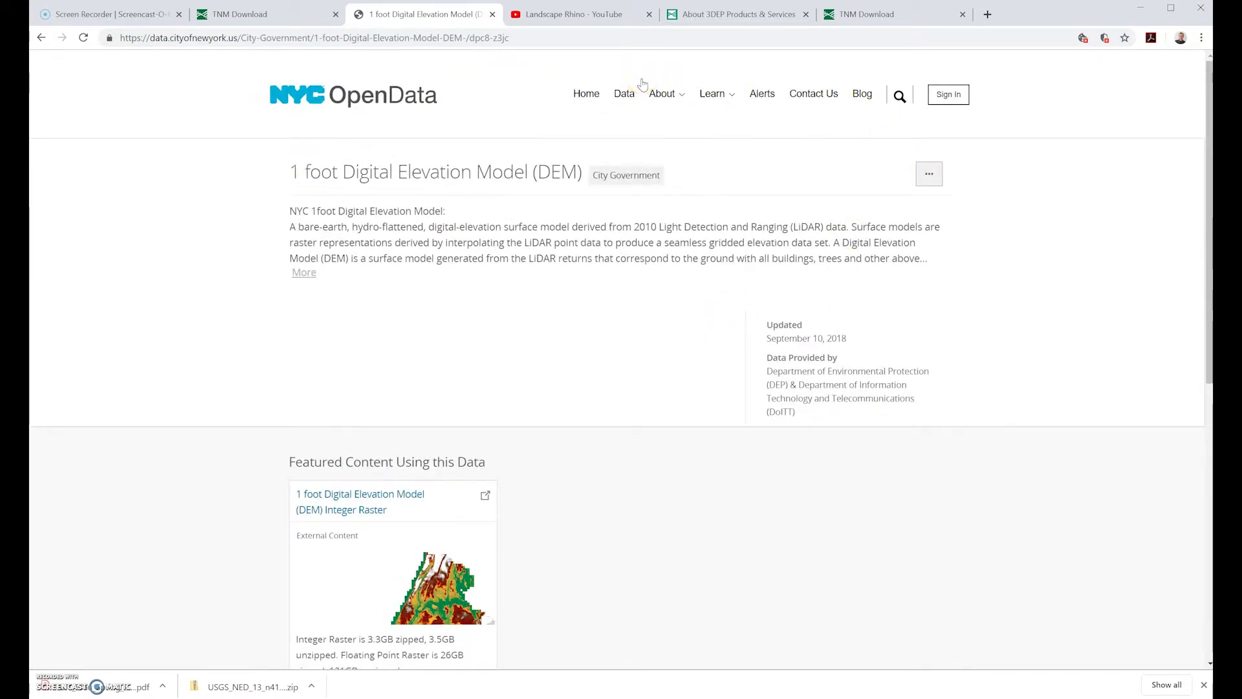
scroll(650, 110, "down", 3)
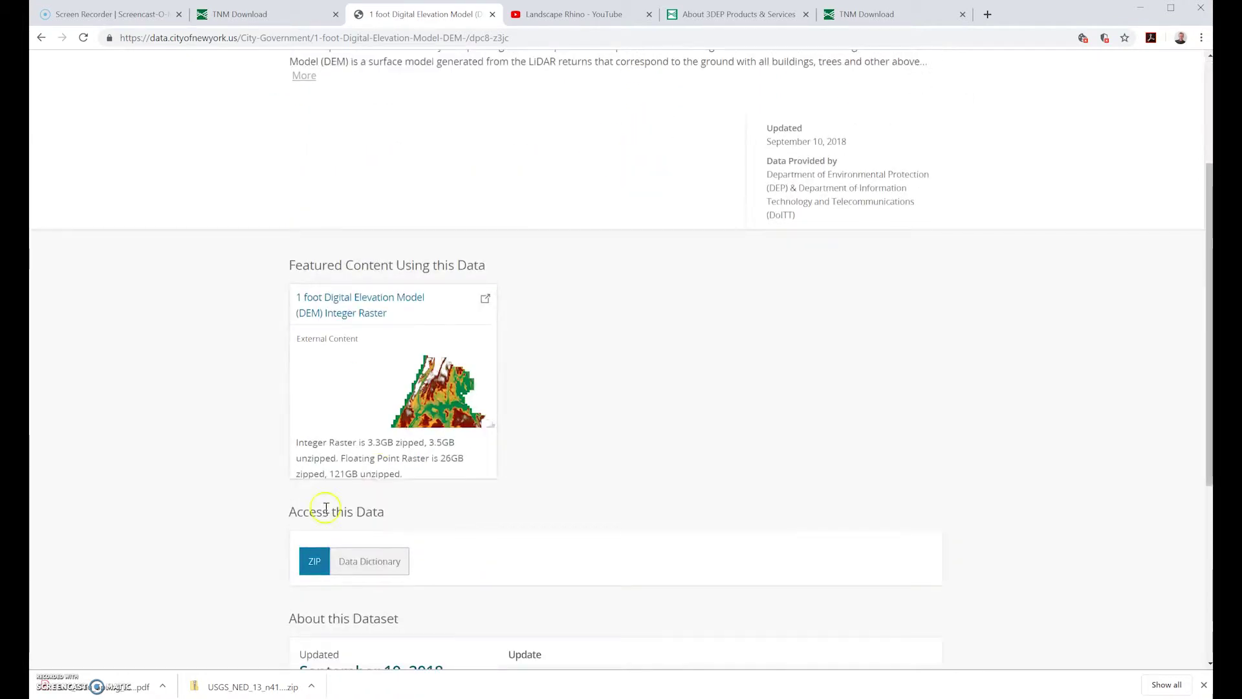
left_click(312, 567)
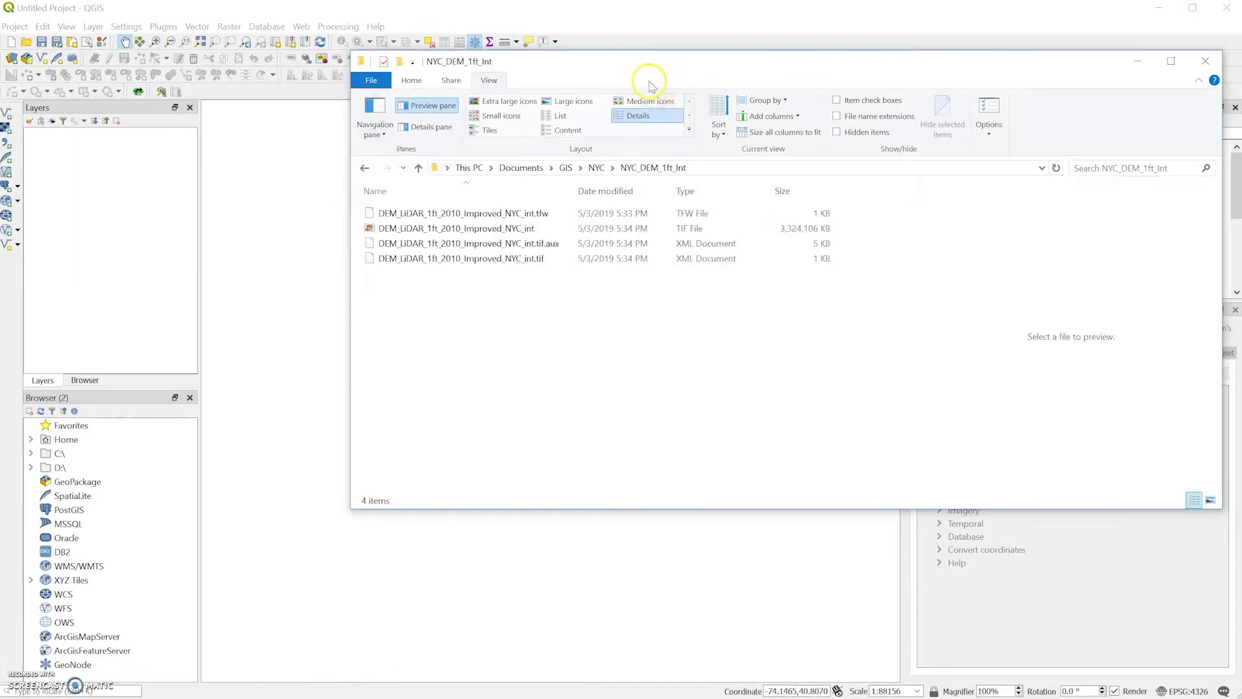
left_click_drag(651, 57, 654, 84)
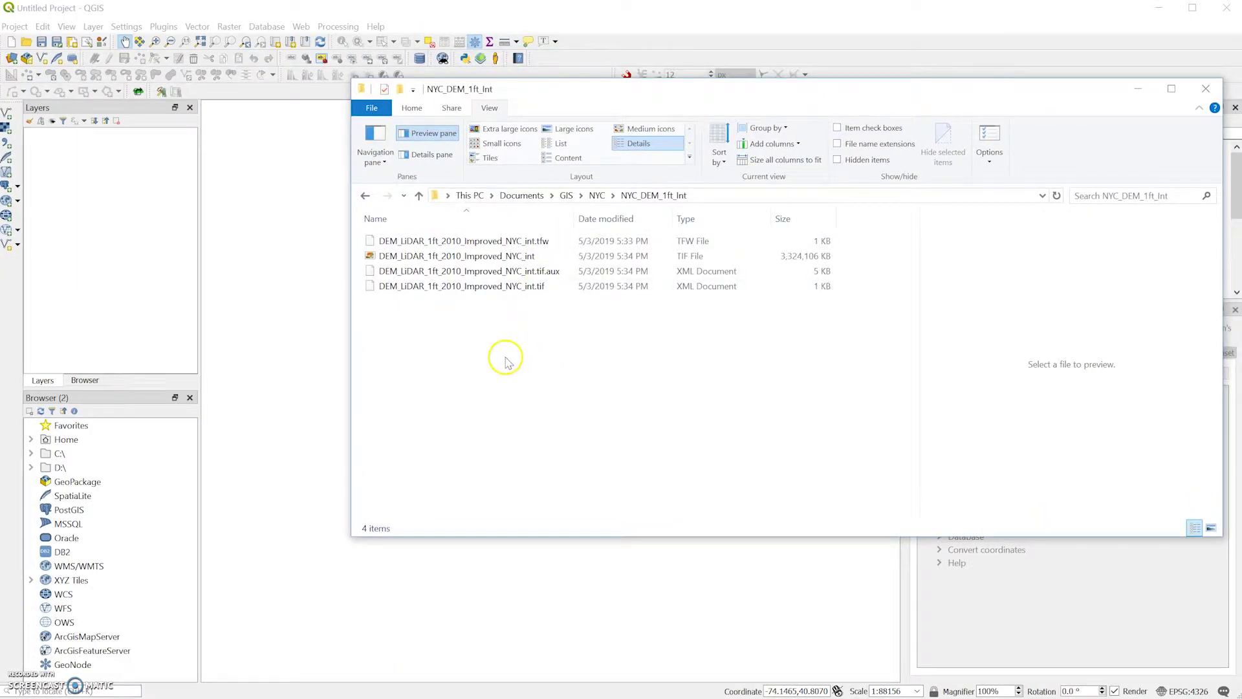
Select the four NYC_DEM_1ft_Int files and drag them onto the QGIS map canvas.
left_click_drag(507, 353, 399, 239)
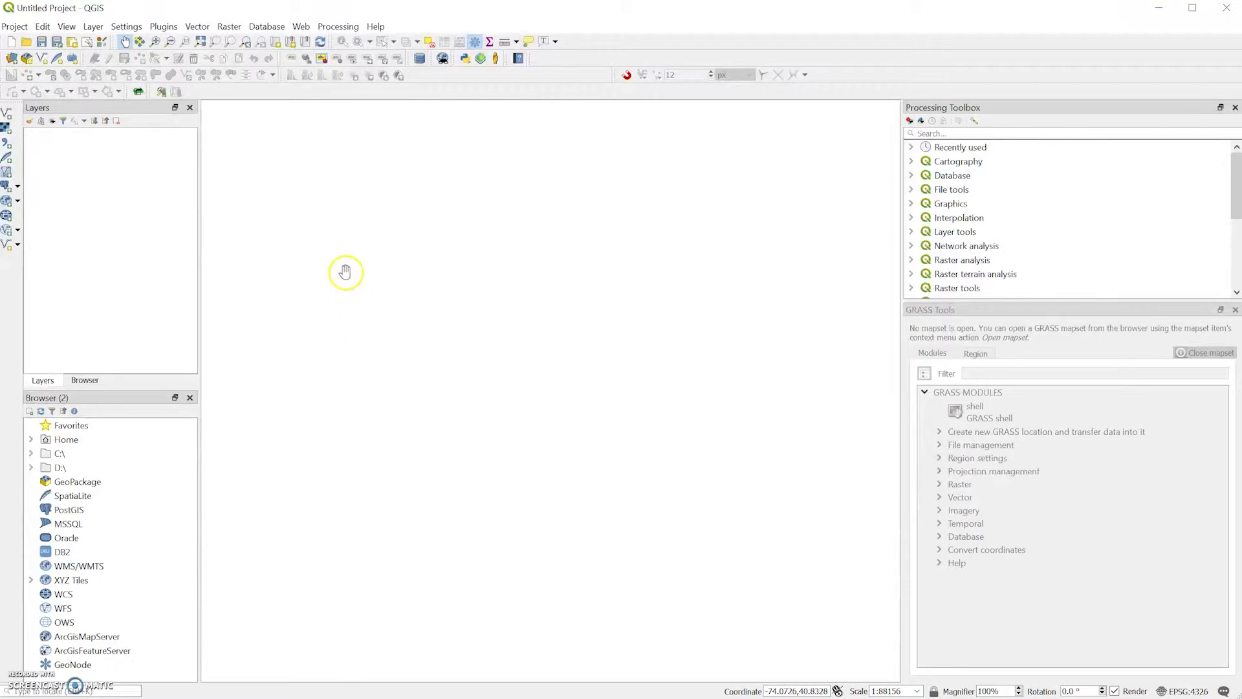
key("alt+Tab")
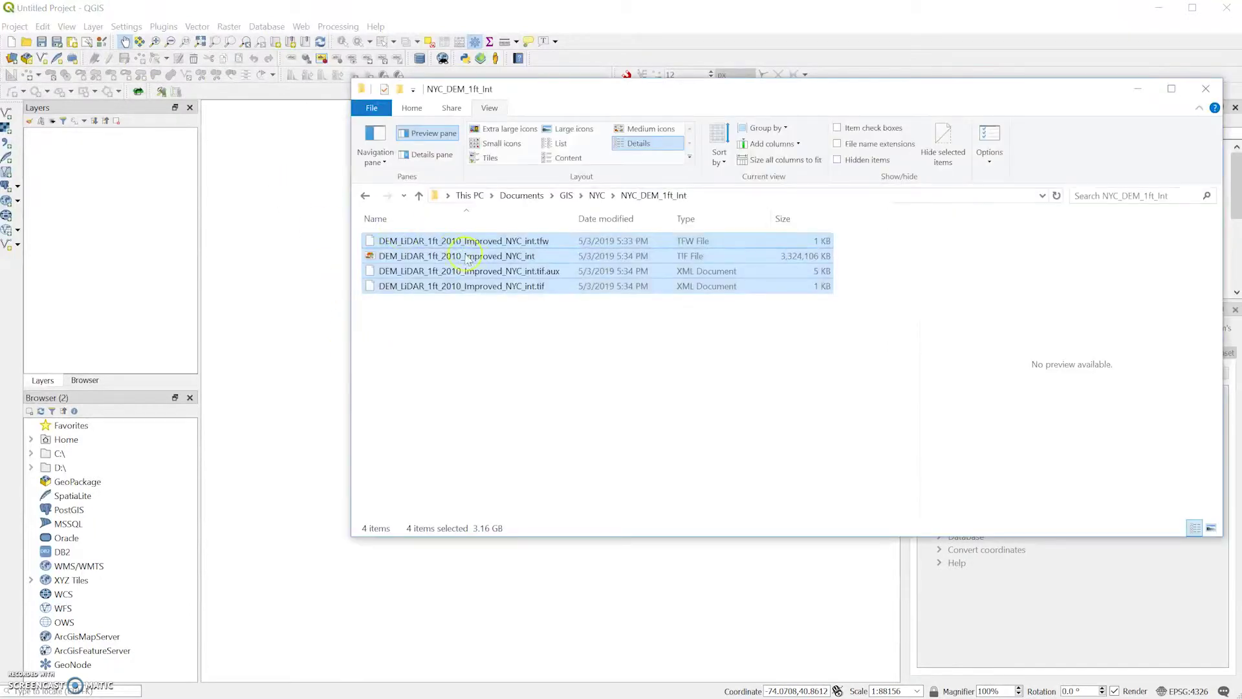
left_click_drag(474, 261, 273, 256)
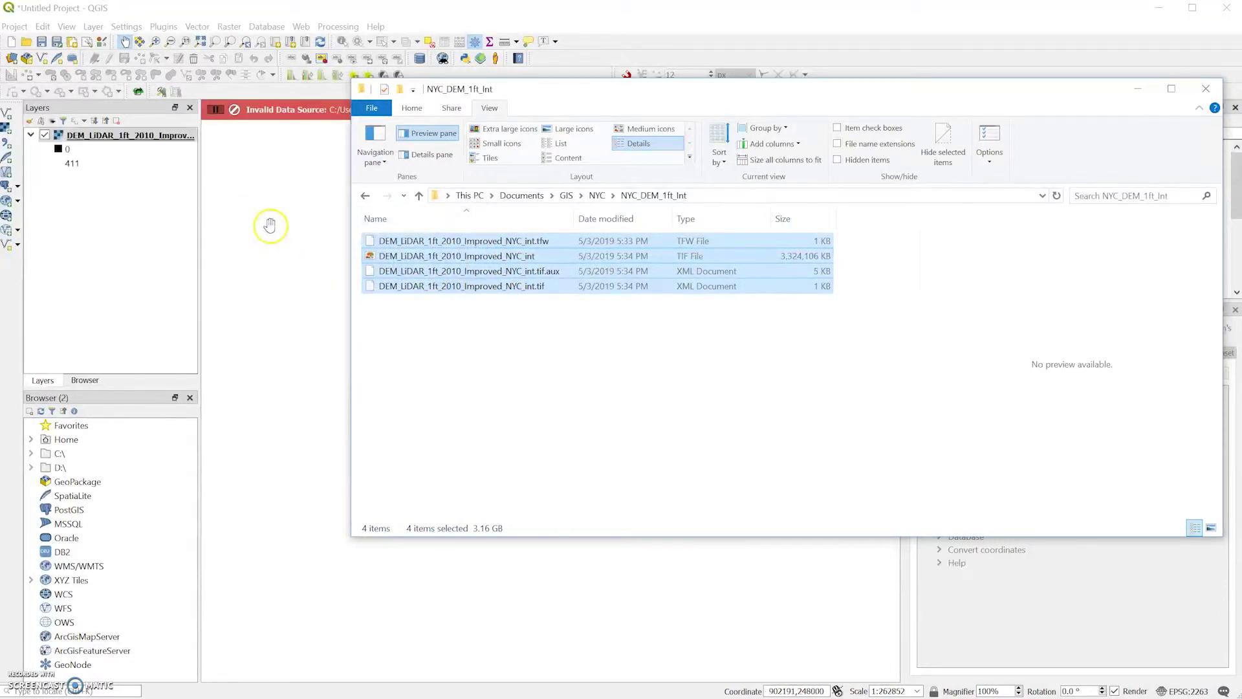
Open Layer Properties for DEM_LiDAR_1ft_2010_Improved_NYC_int from its context menu.
left_click(270, 197)
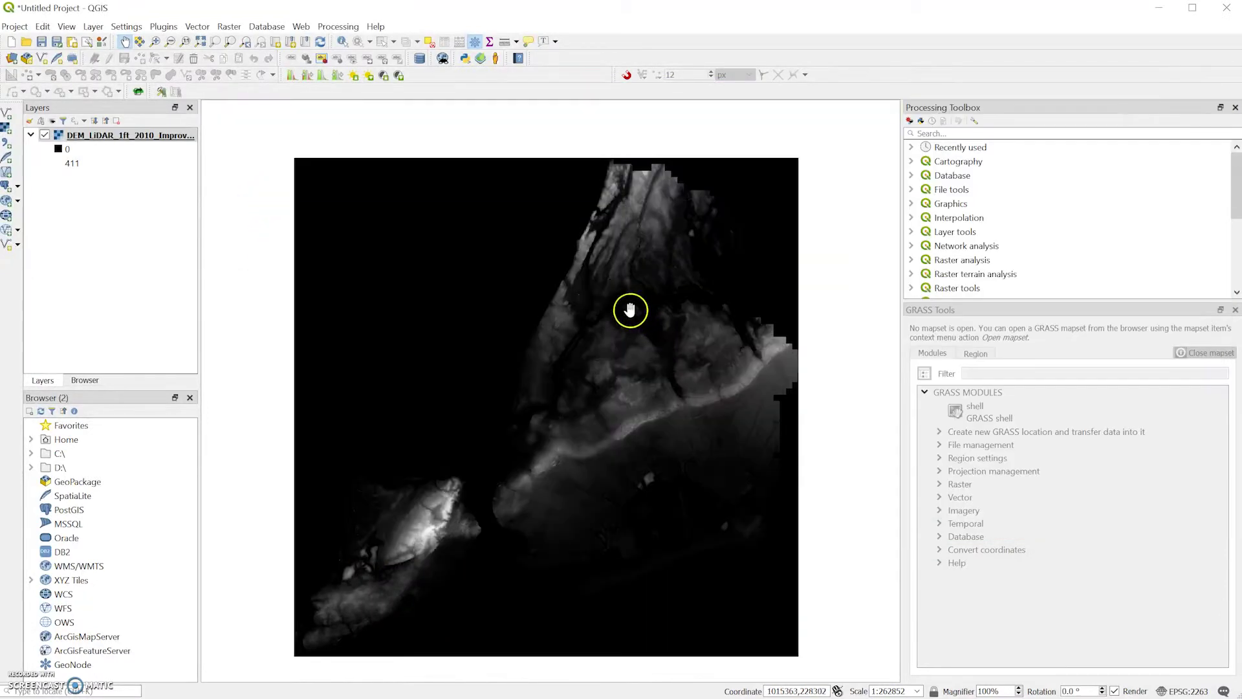
right_click(159, 138)
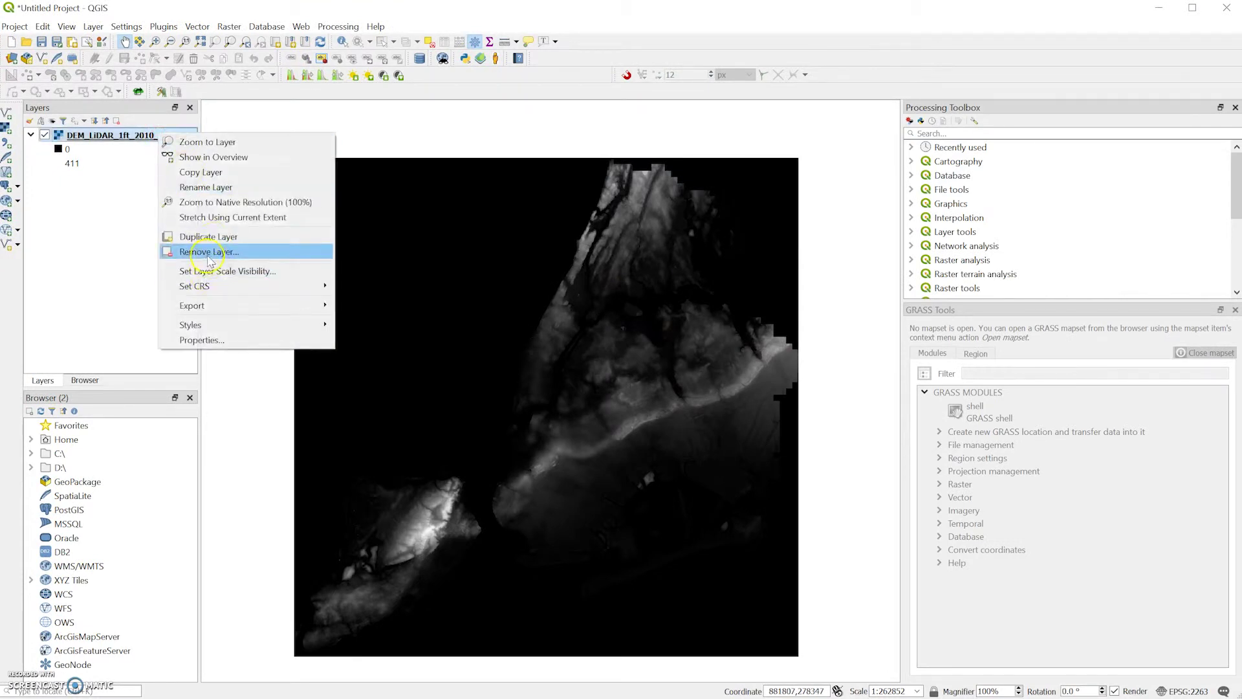
left_click(97, 208)
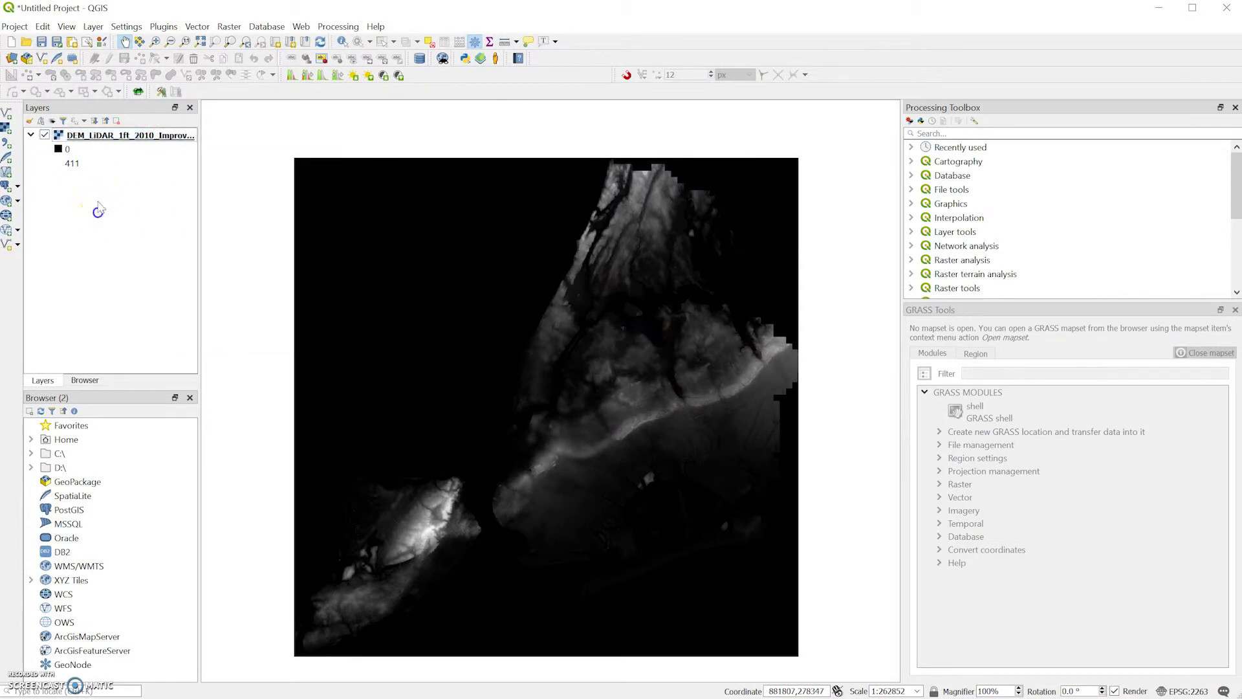
left_click(102, 138)
right_click(102, 138)
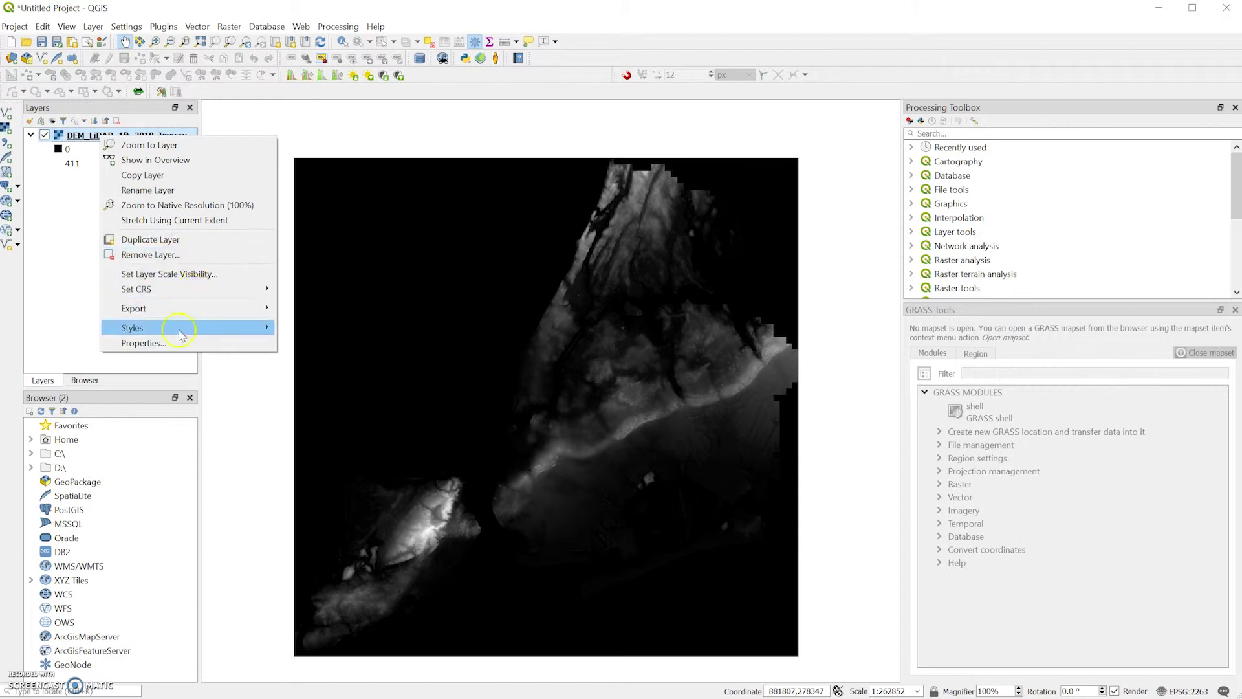
left_click(160, 346)
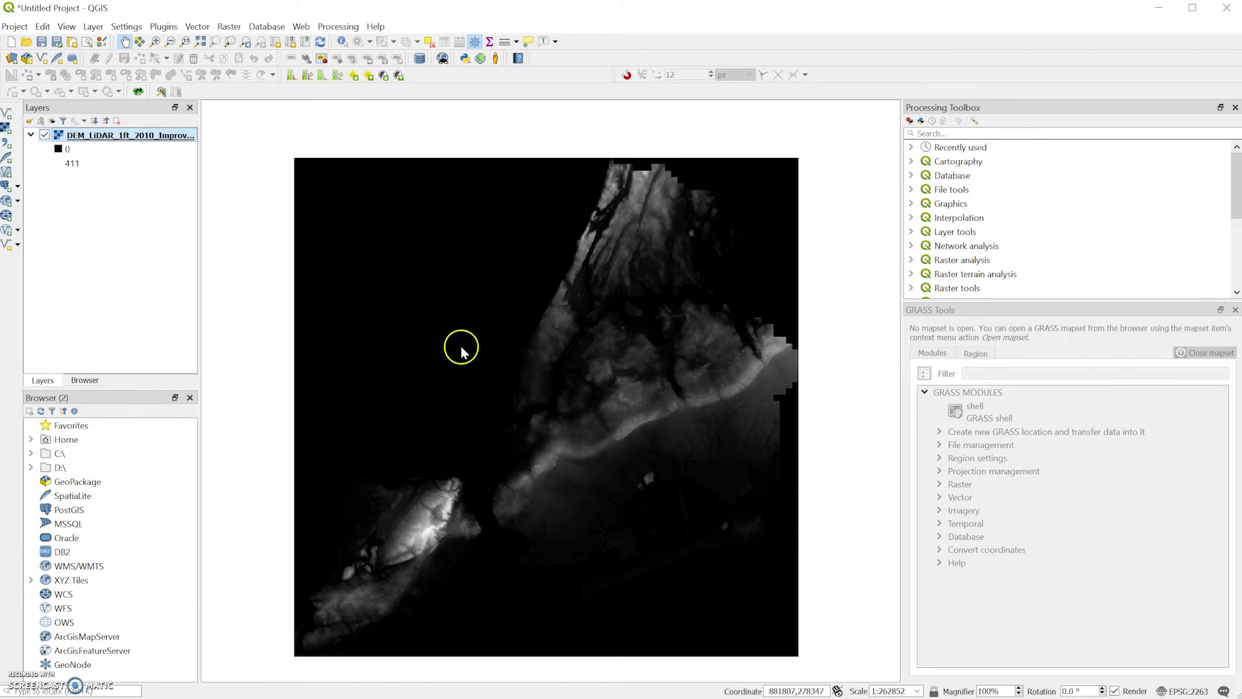
left_click_drag(1003, 123, 652, 128)
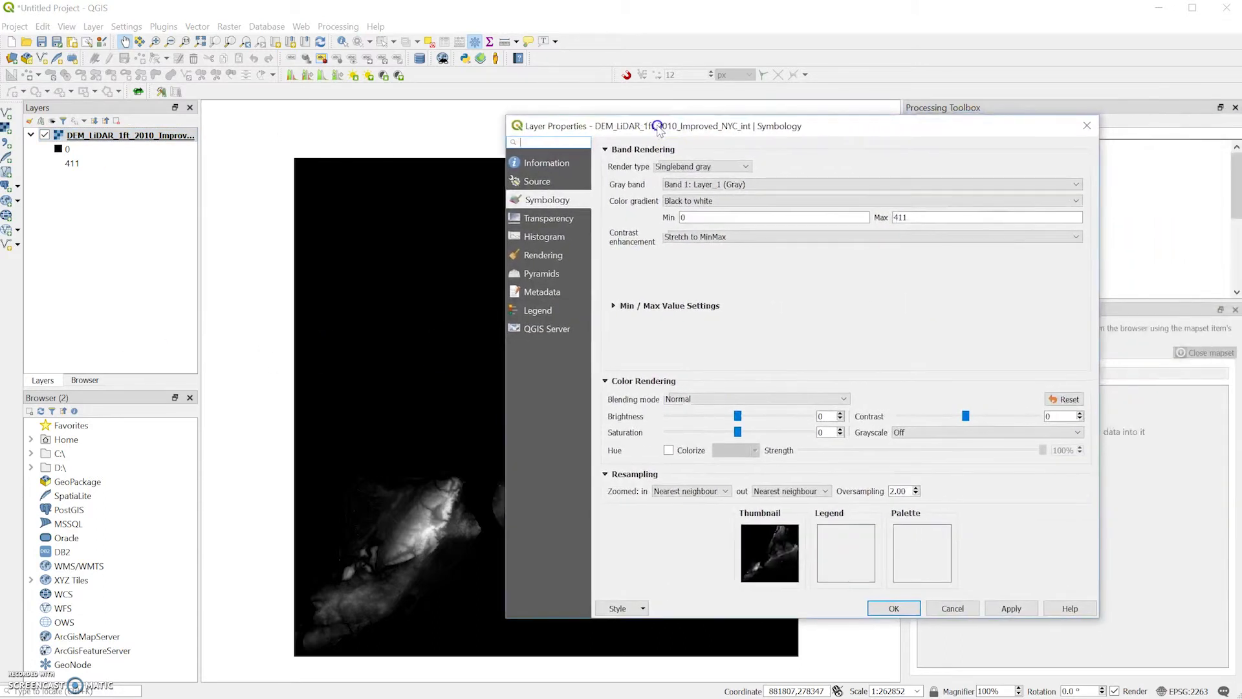
Switch rendering to Singleband pseudocolor and change the 102.75 class value to 1.
left_click(692, 169)
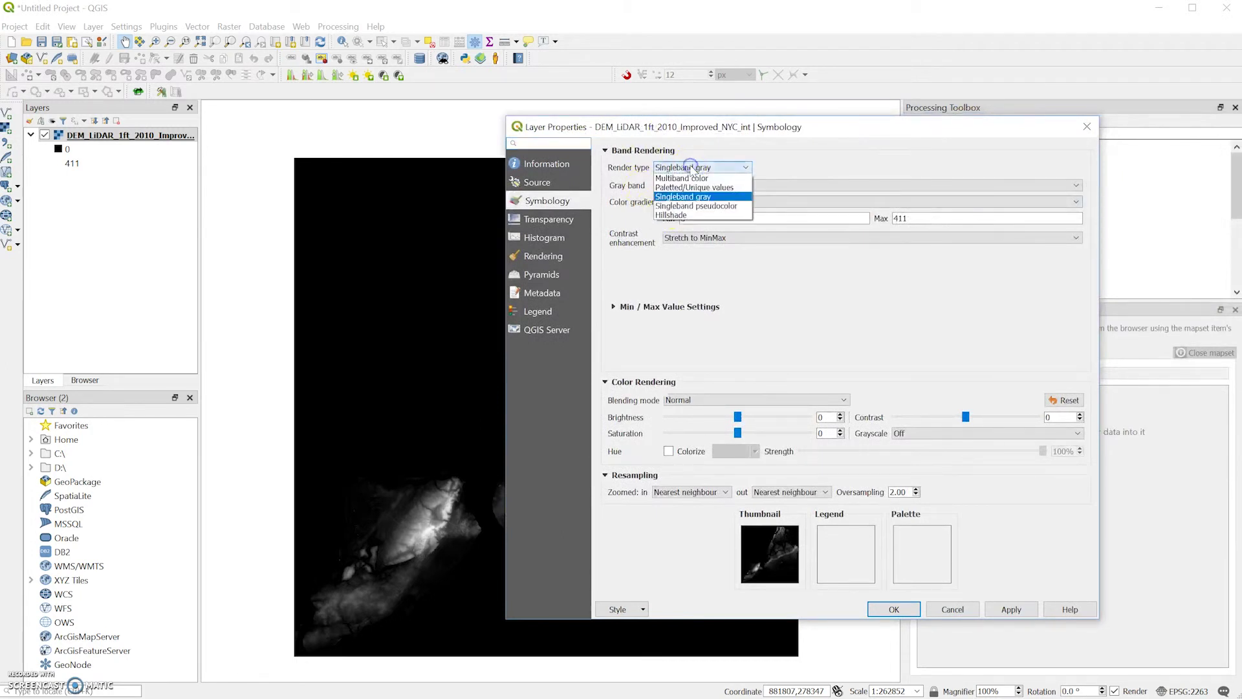
left_click(711, 207)
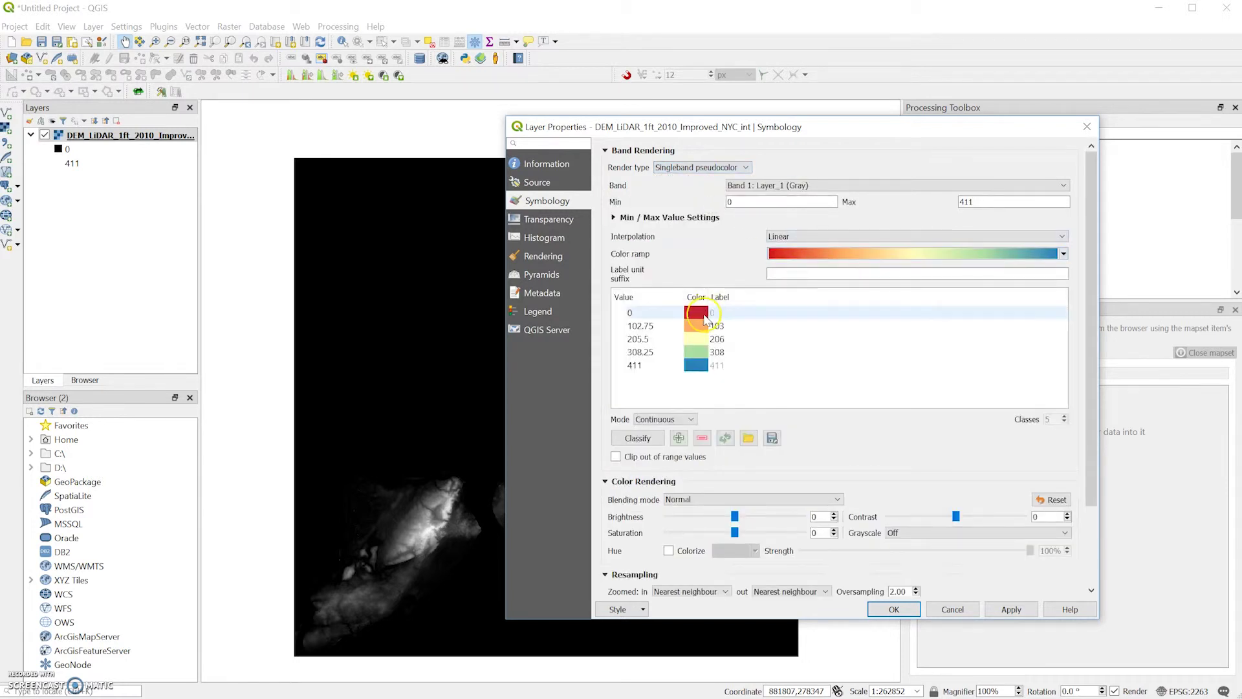
left_click(650, 325)
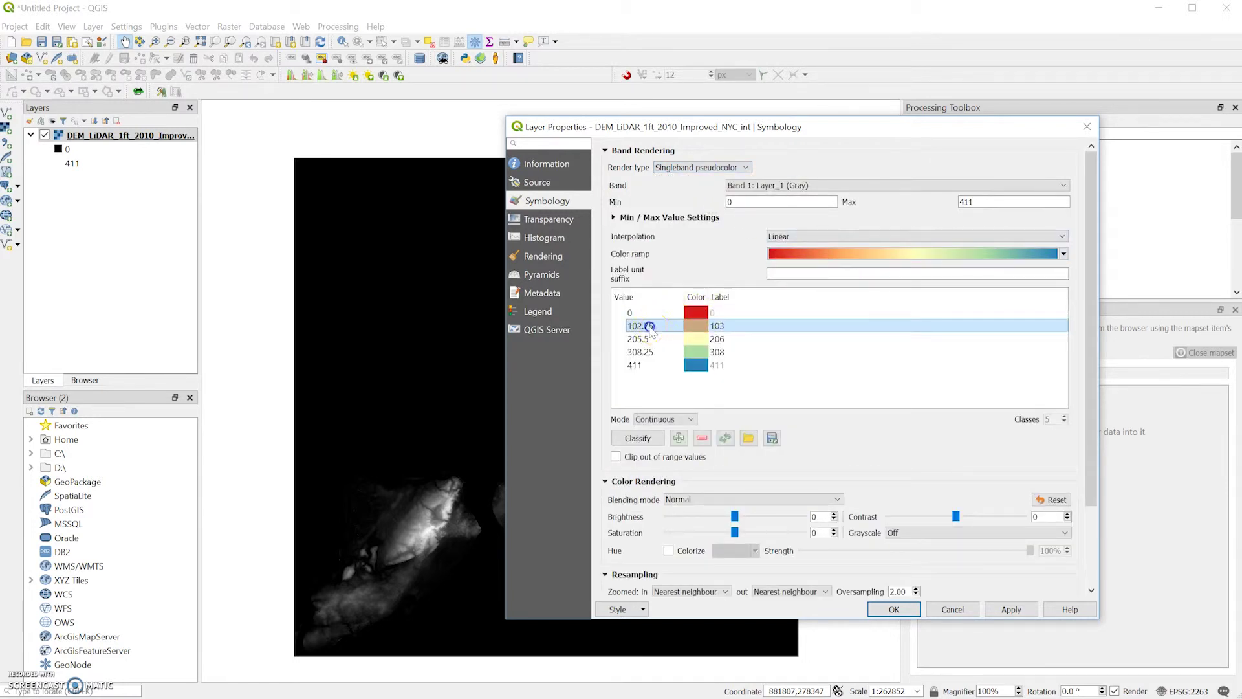
double_click(650, 325)
type("1")
double_click(653, 339)
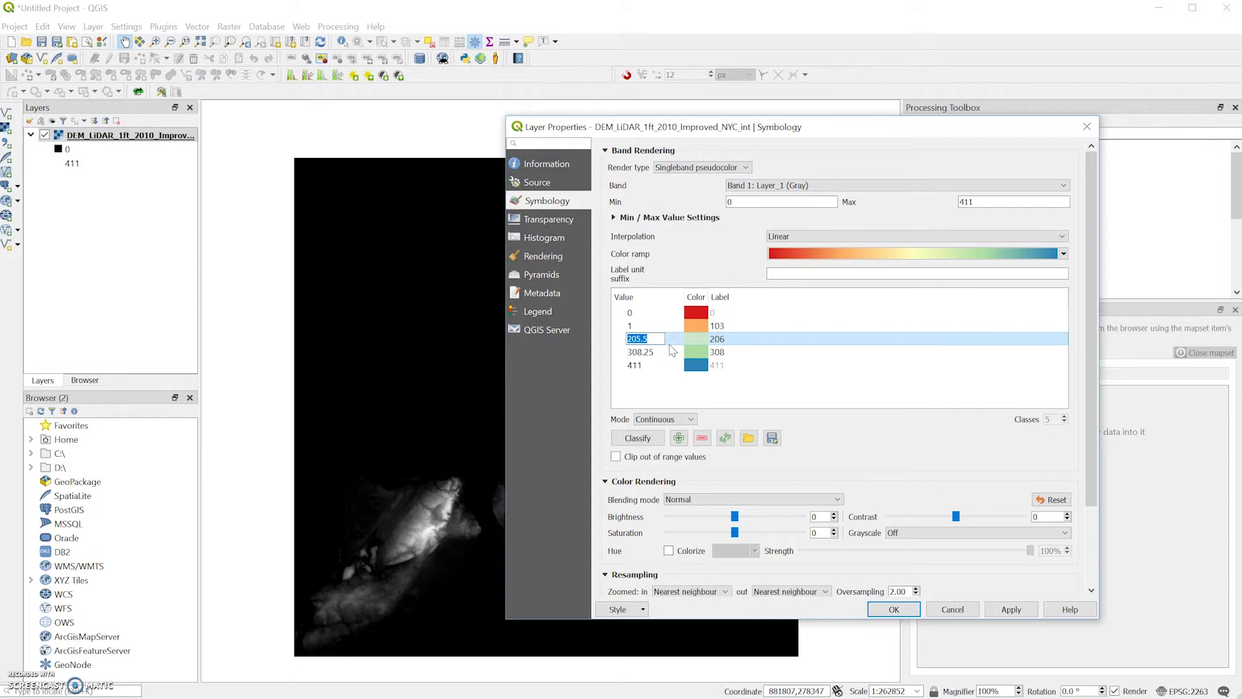
left_click(798, 338)
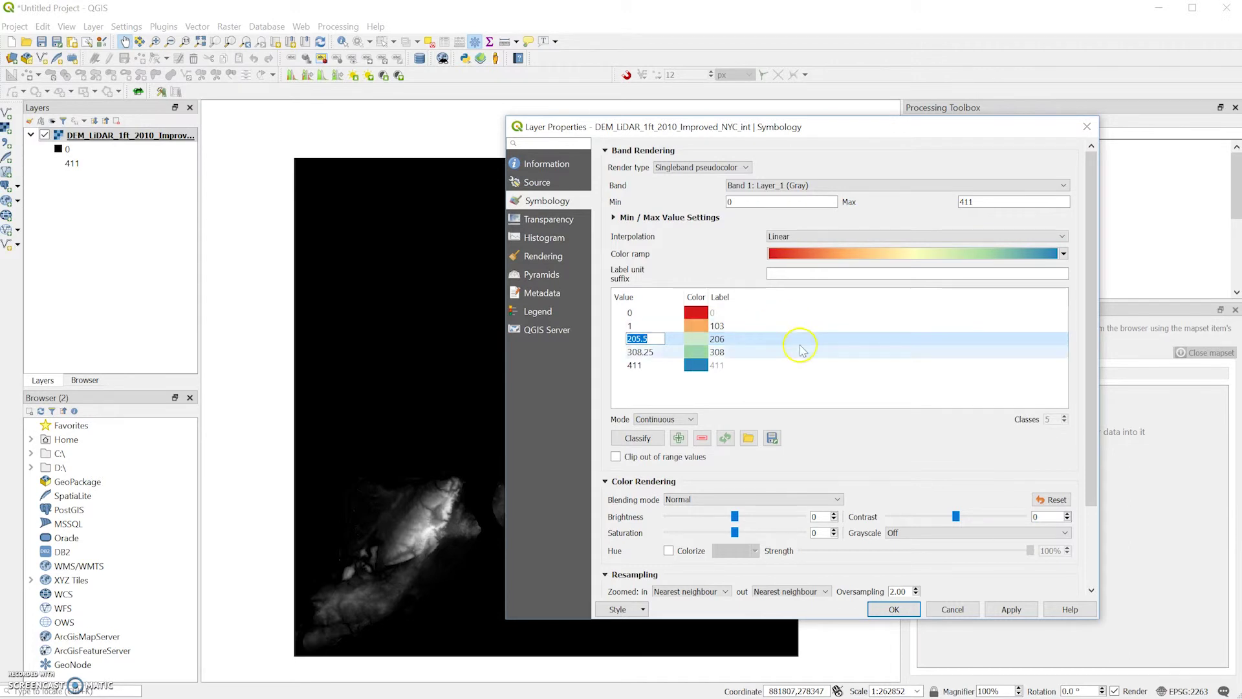
left_click(804, 388)
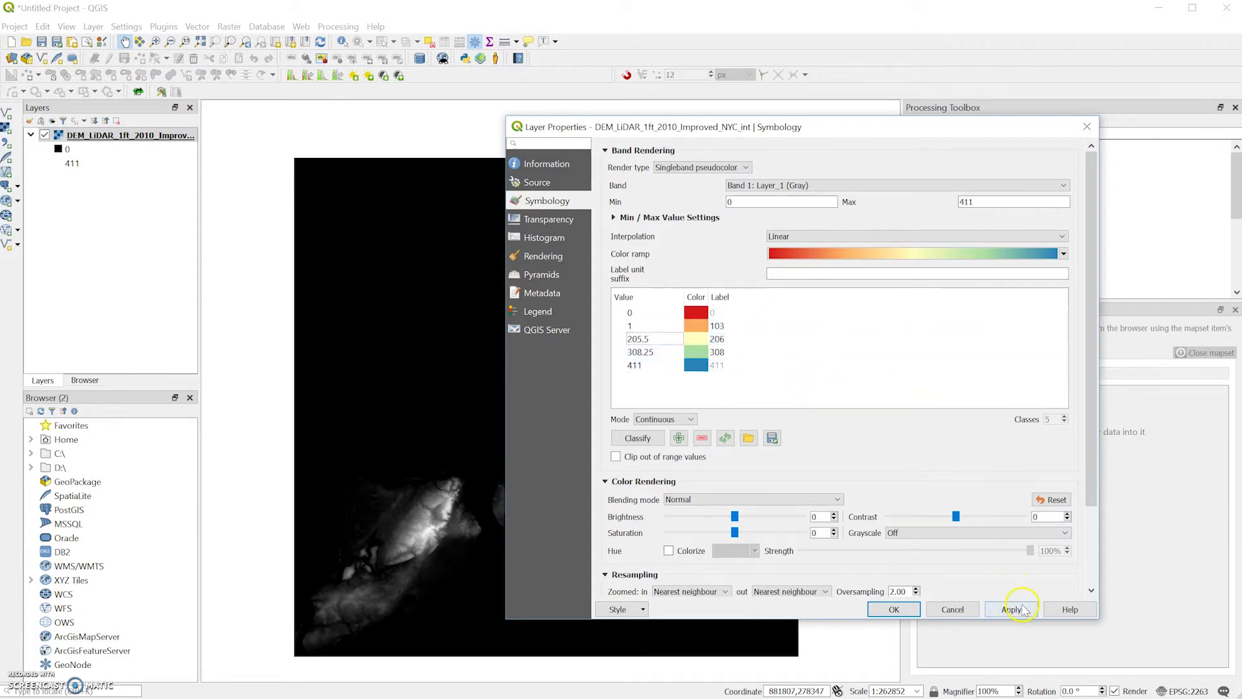
Make the 0 class white, then apply the styling and close Layer Properties.
double_click(695, 313)
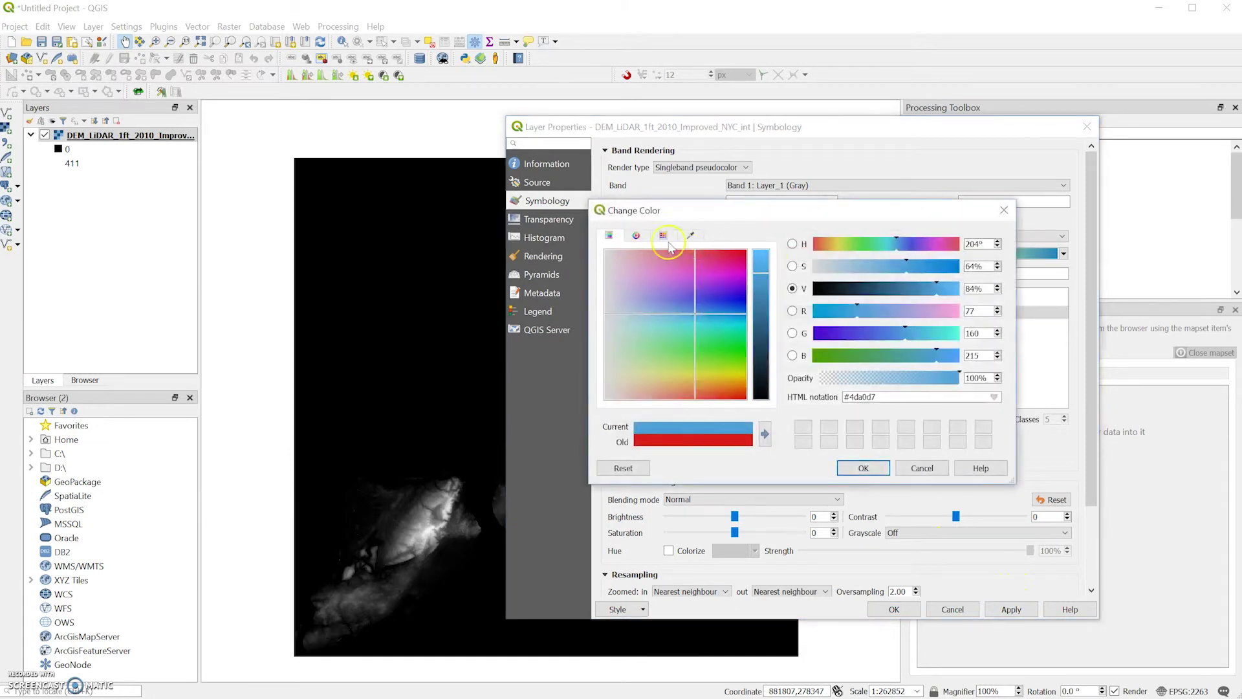
left_click(636, 236)
left_click(693, 261)
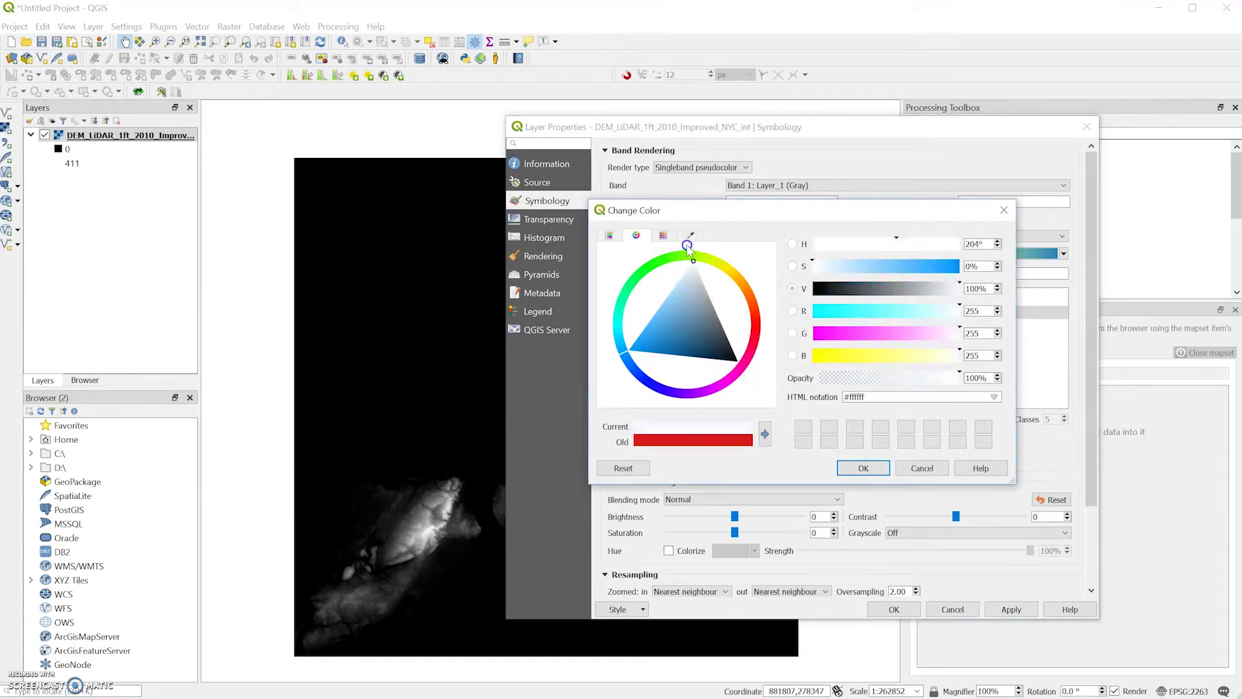
left_click(863, 467)
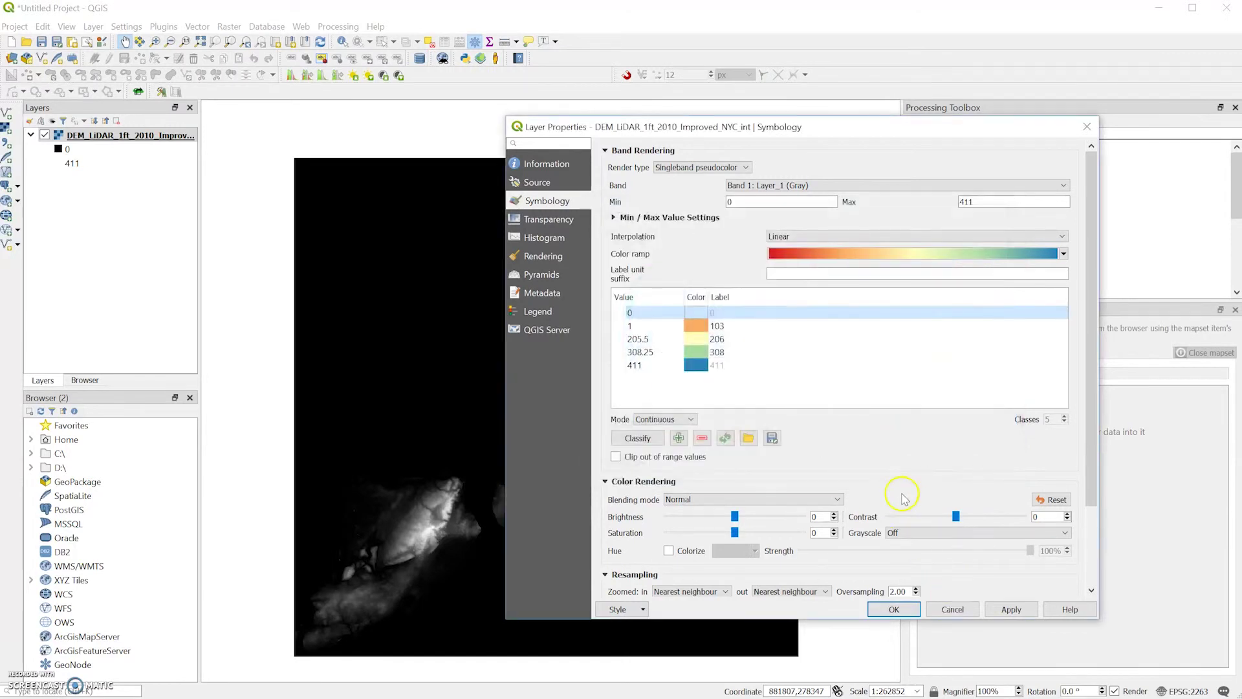
left_click(1010, 608)
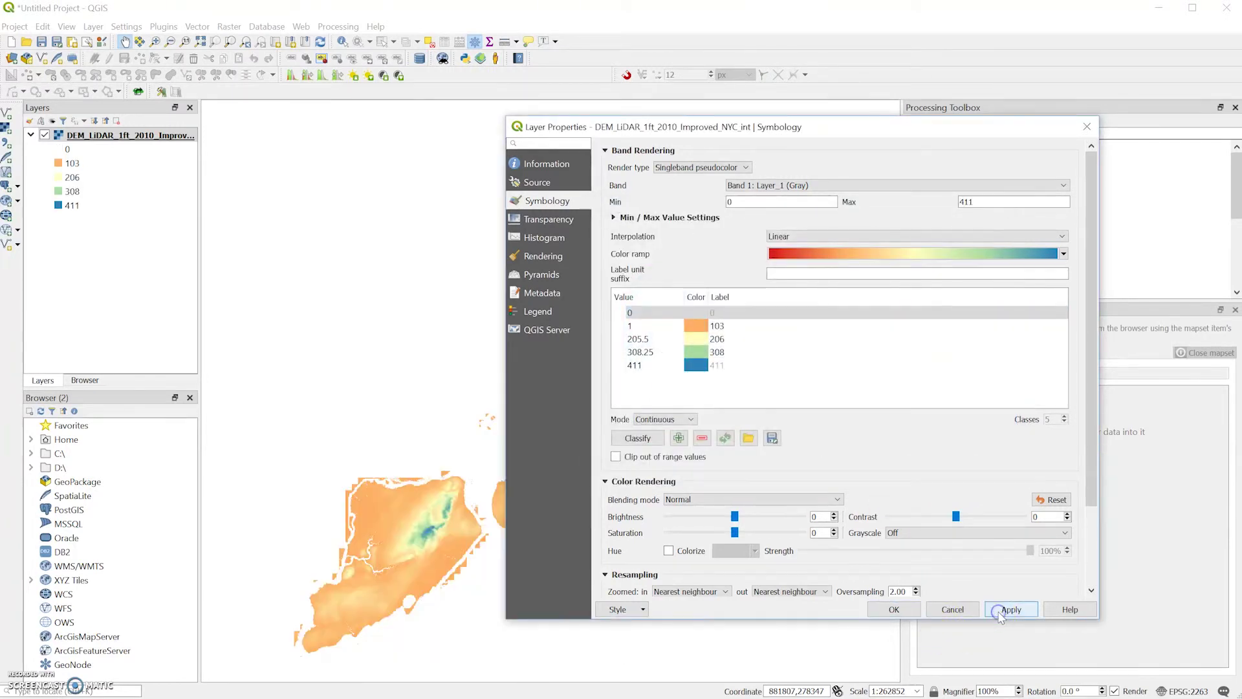
left_click(907, 614)
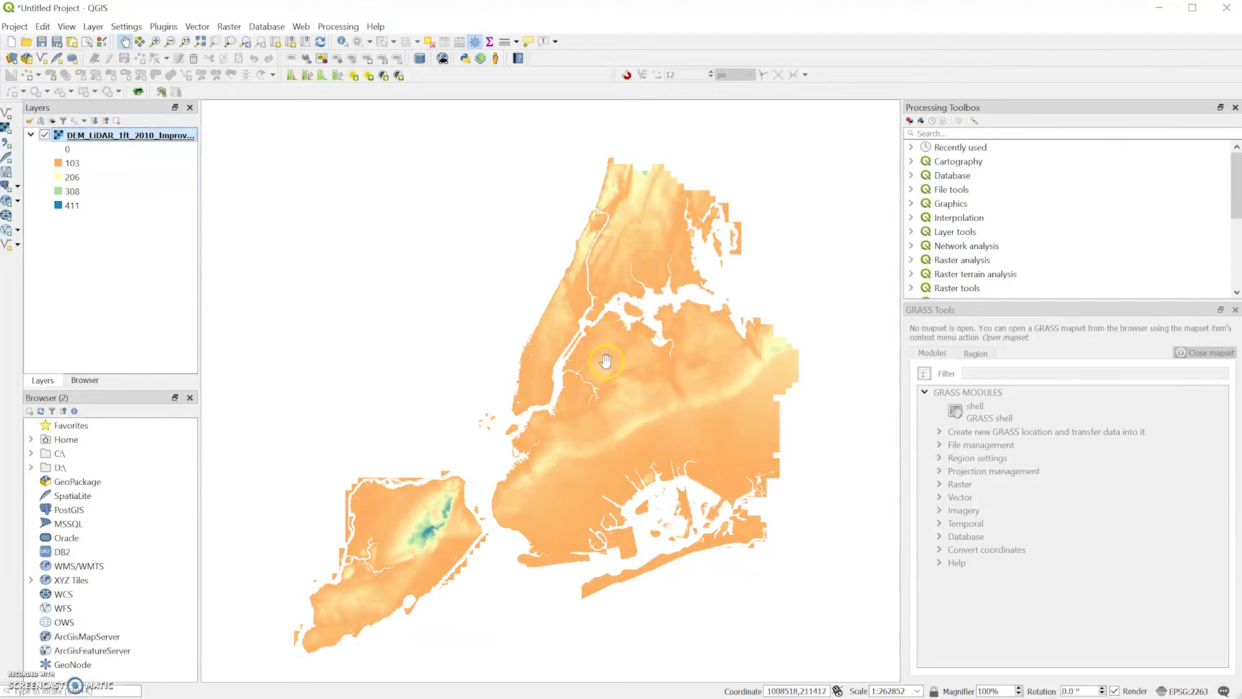
Pan and zoom the pseudocolor DEM to centre on Manhattan.
left_click_drag(605, 361, 601, 385)
scroll(564, 321, "up", 1)
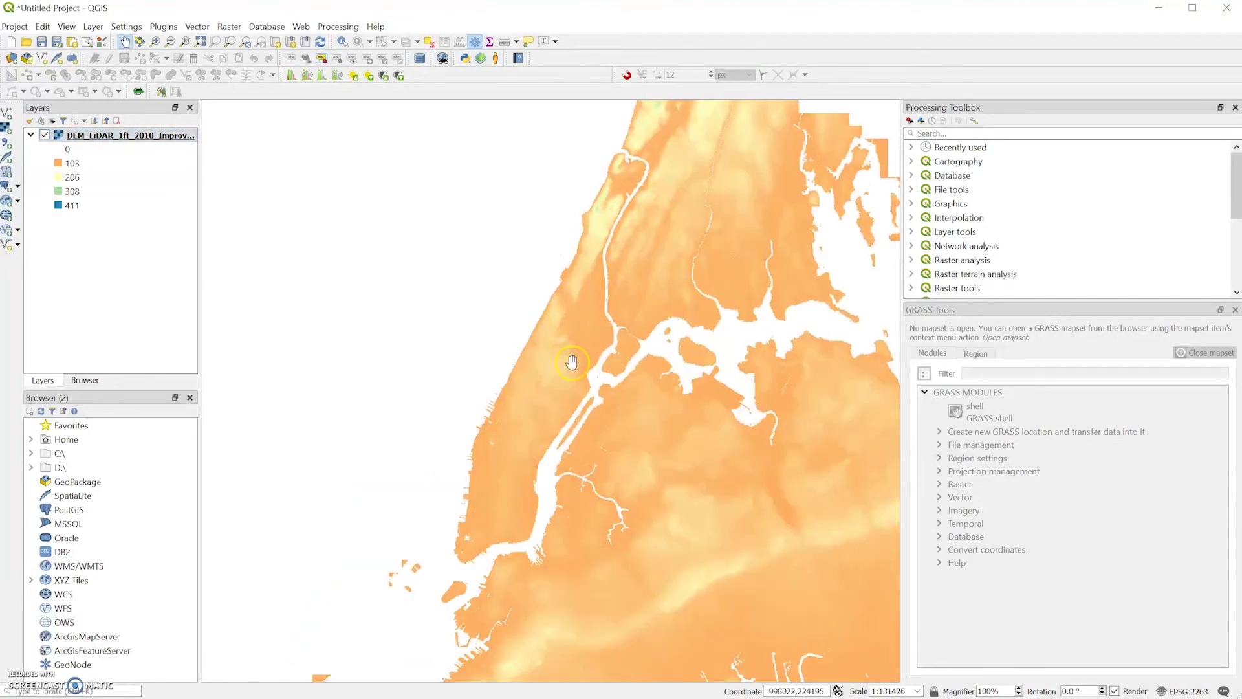
left_click_drag(636, 452, 615, 474)
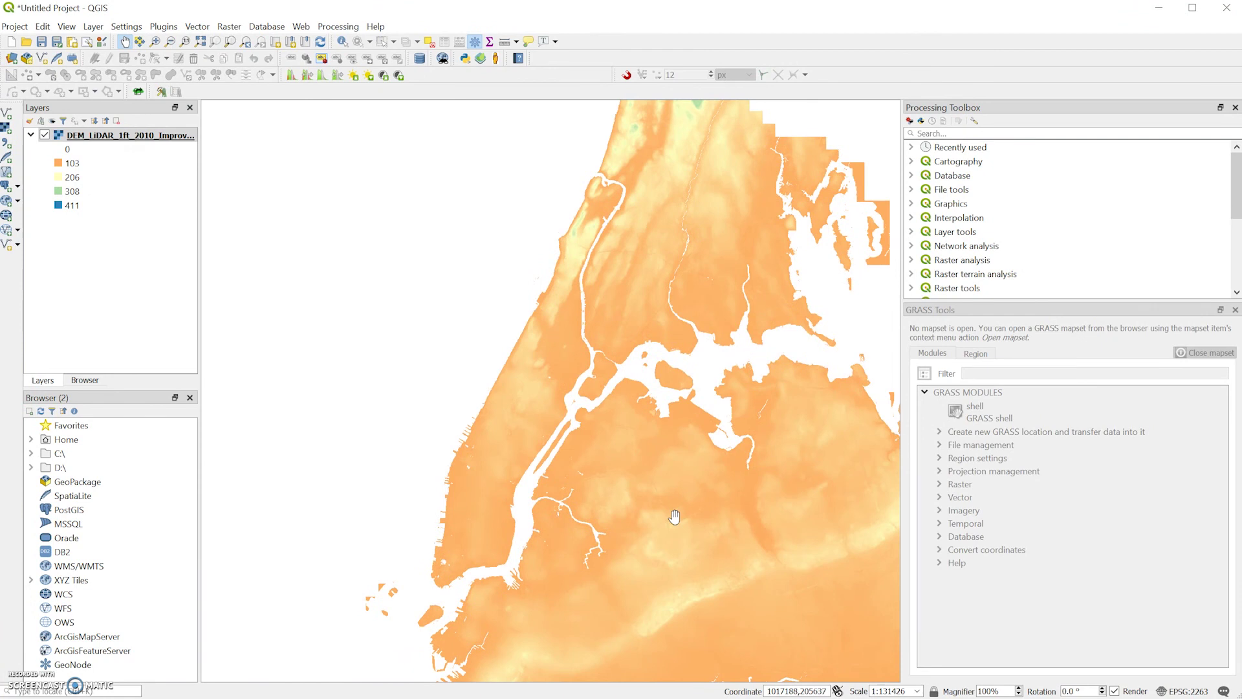